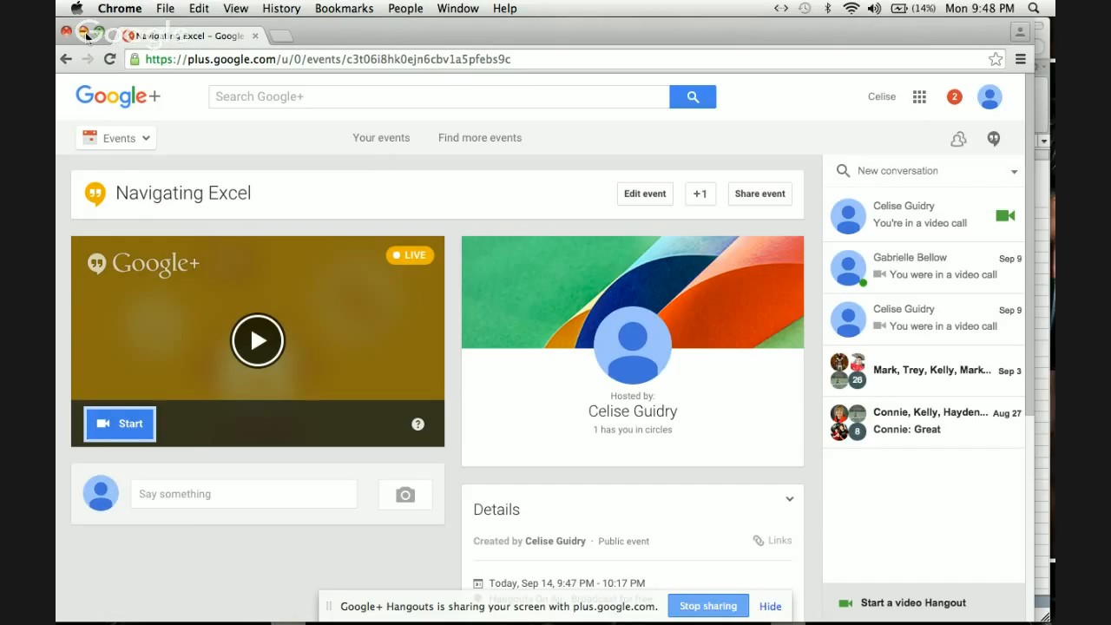
Switch to the Excel gradebook and sort the student rows A4:Q13 alphabetically by name in ascending order.
left_click(85, 33)
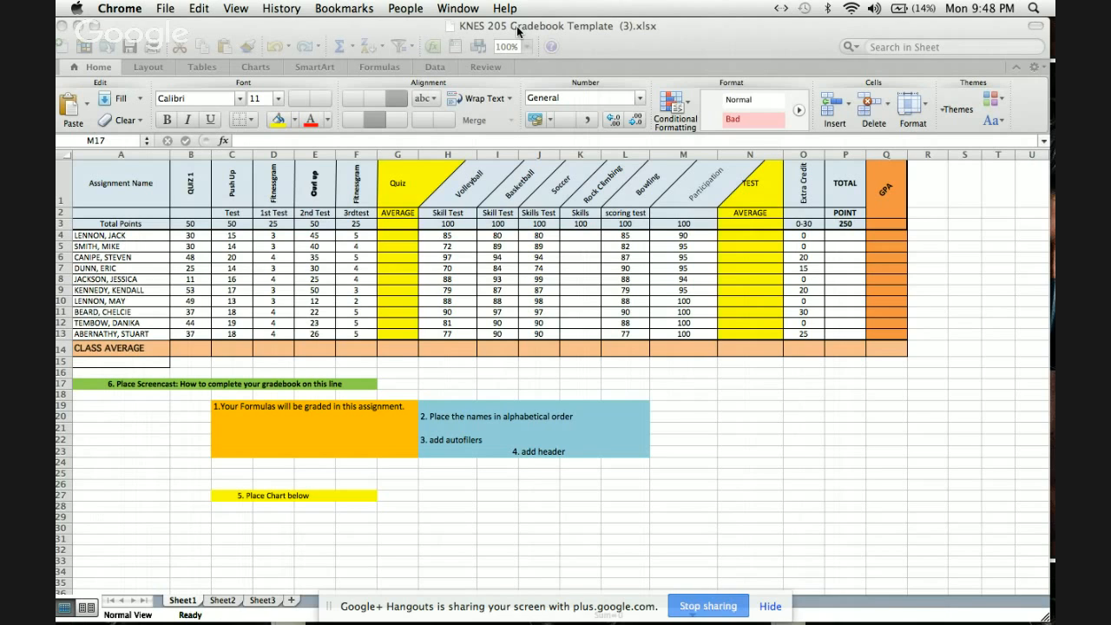
left_click_drag(100, 235, 882, 329)
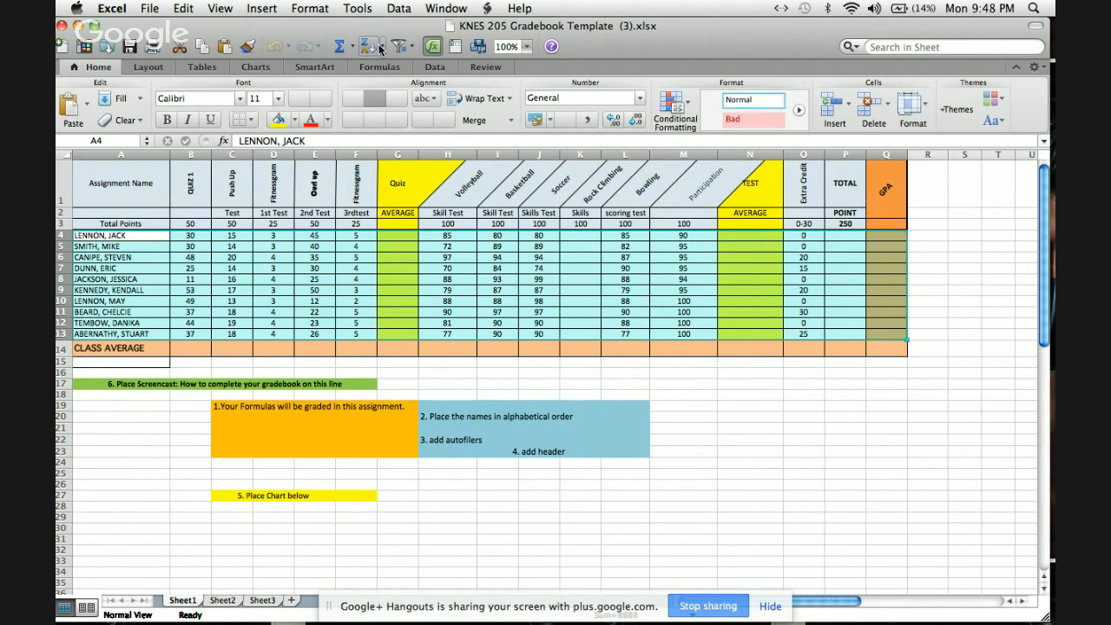
left_click(368, 45)
left_click(387, 74)
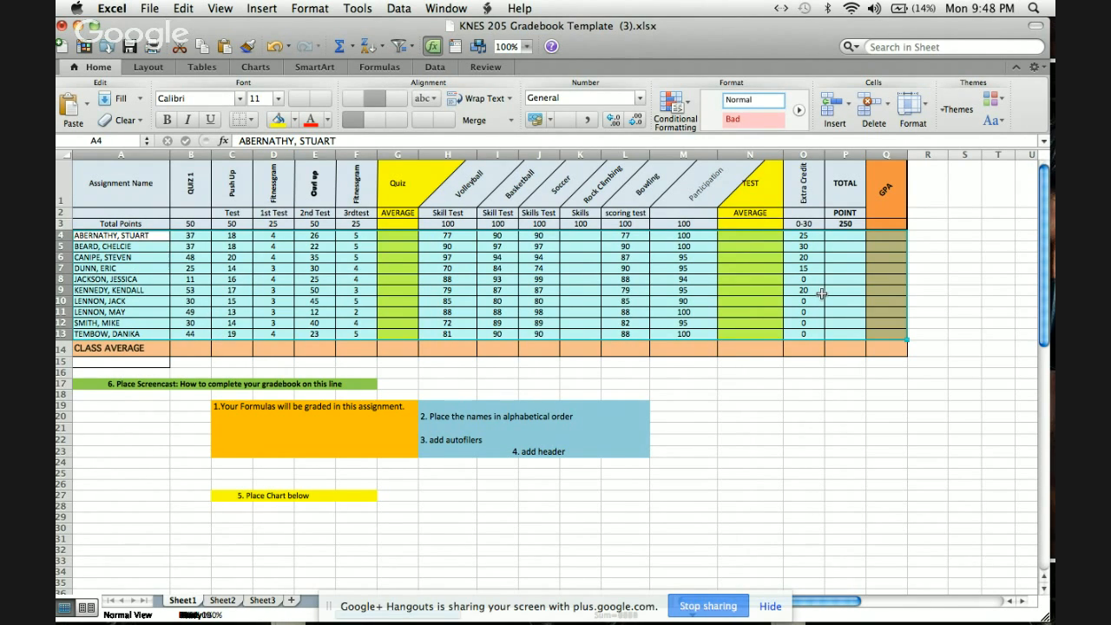
Enter the formula =SUM(B4:F4)/200 as the first student's quiz average in G4.
left_click(398, 239)
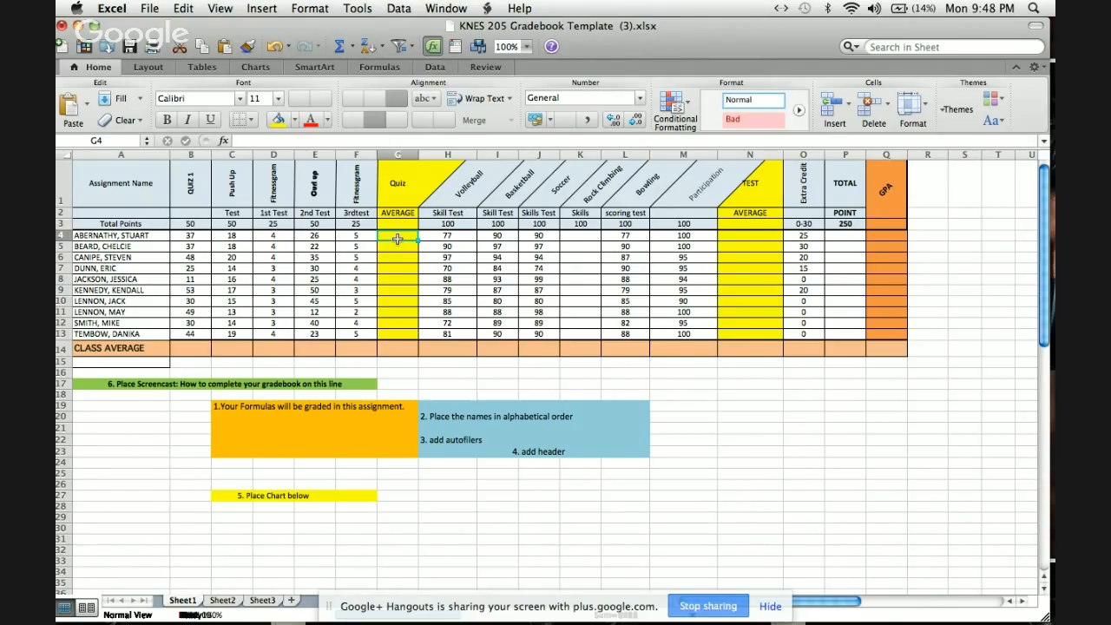
type("=")
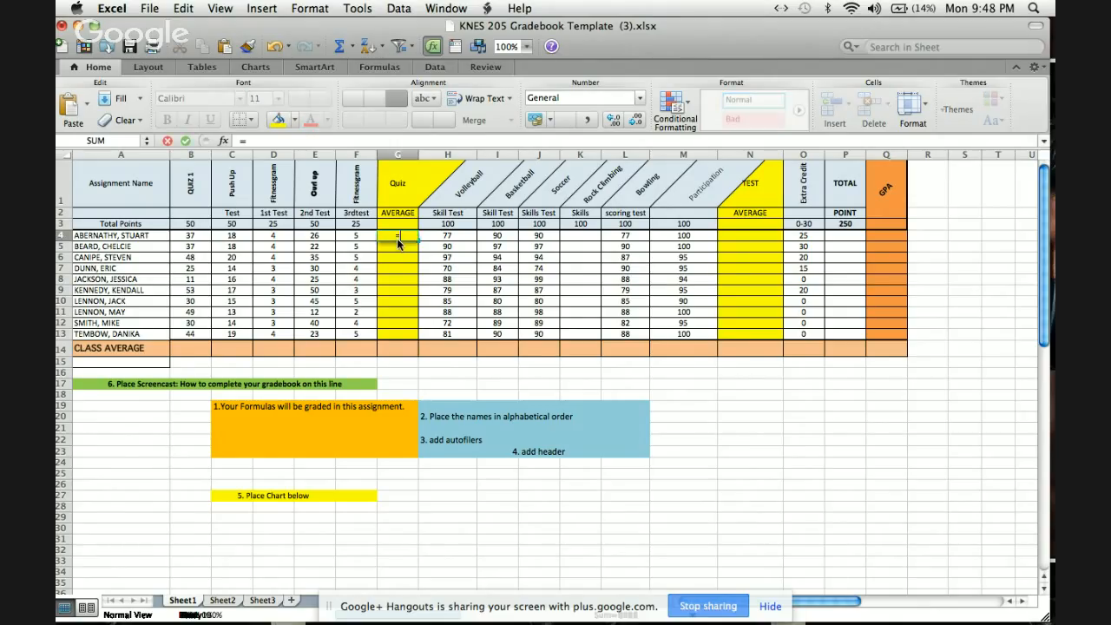
type("sum")
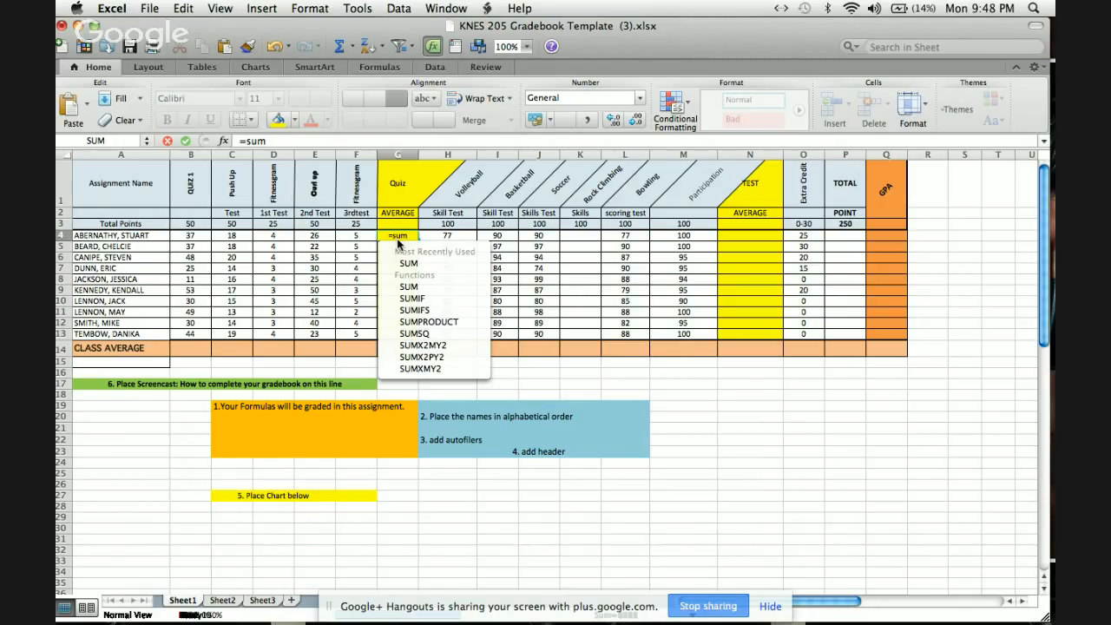
type("(")
left_click(188, 240)
left_click_drag(189, 240, 353, 235)
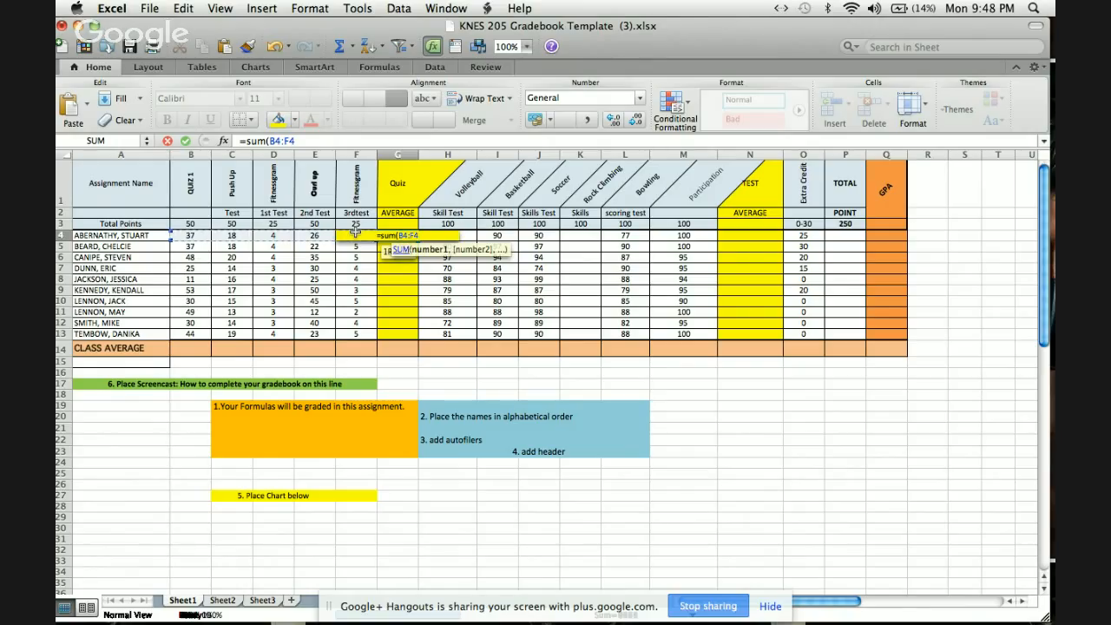
type(")")
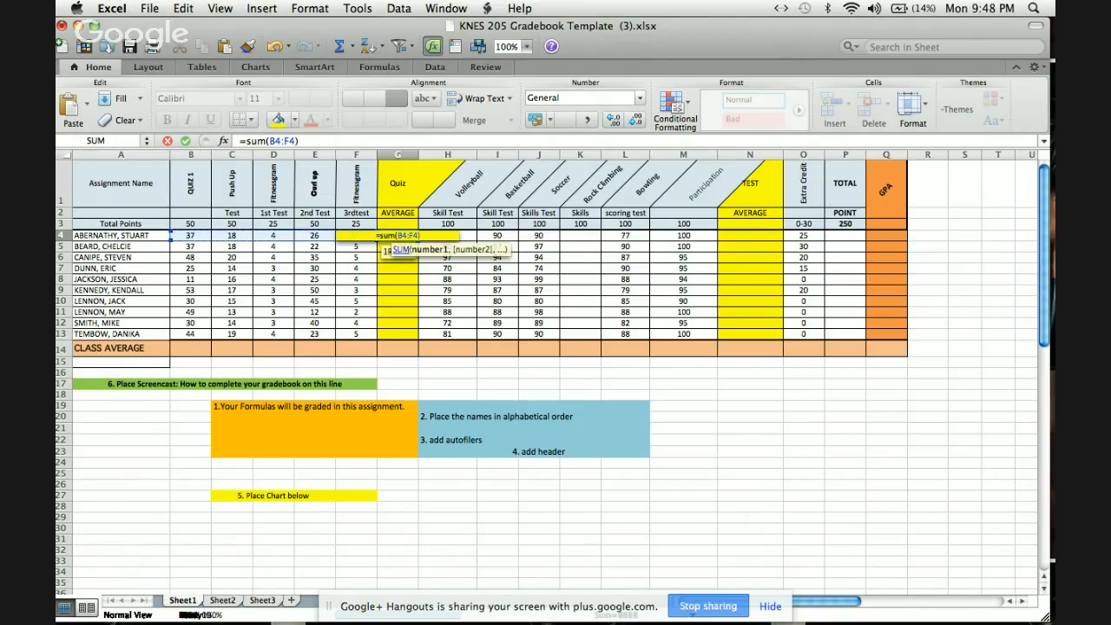
type("/200")
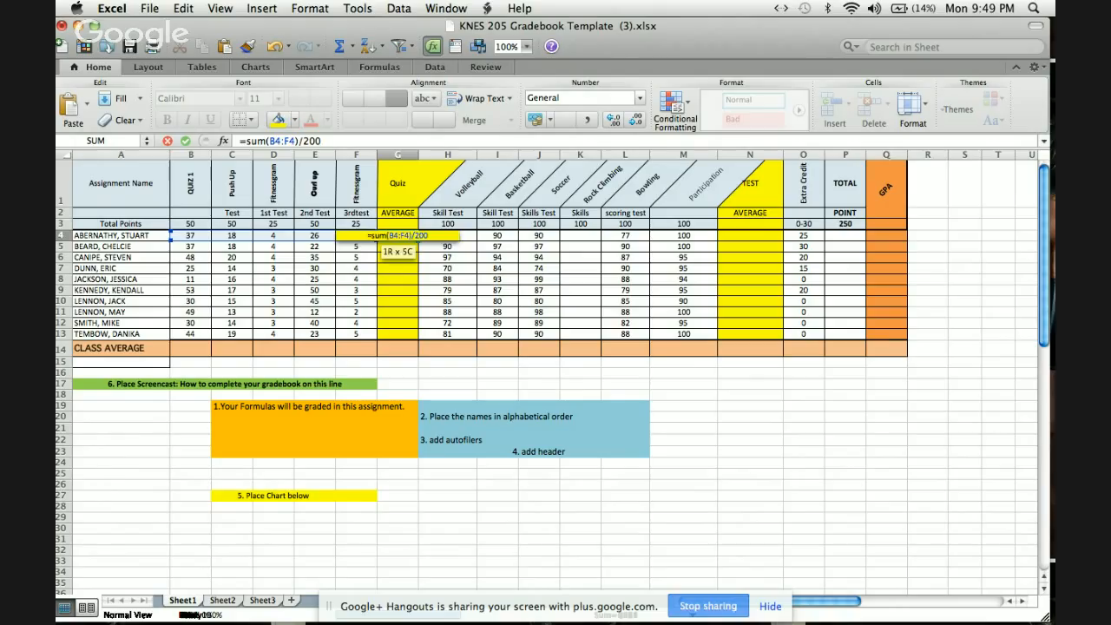
key("Return")
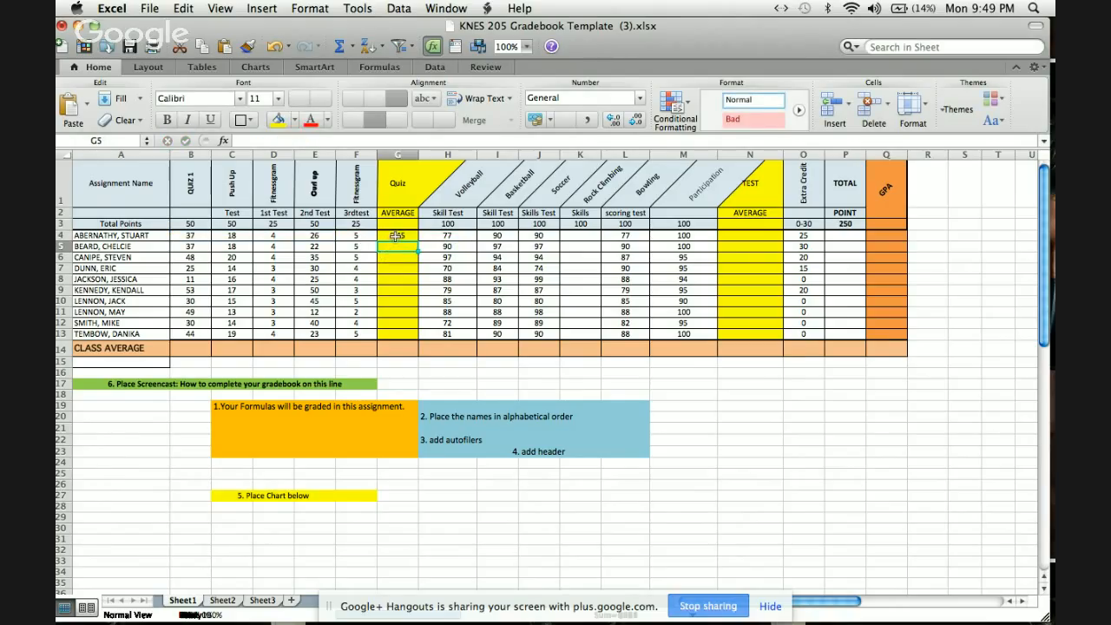
Copy the quiz average formula from G4 down through G13 for all students.
left_click(396, 236)
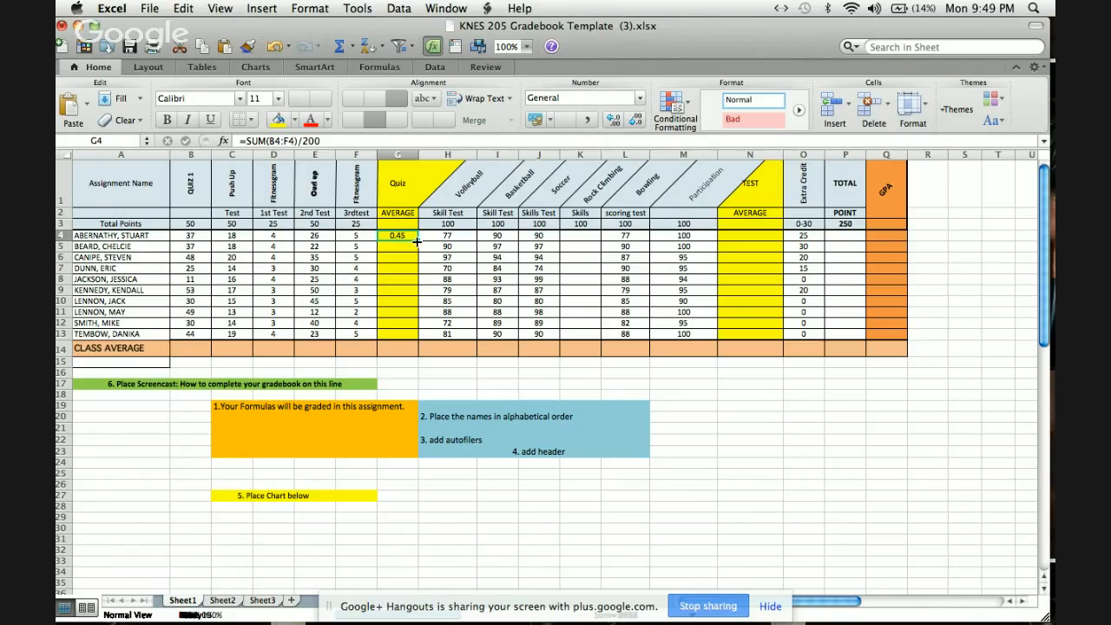
left_click_drag(416, 240, 404, 341)
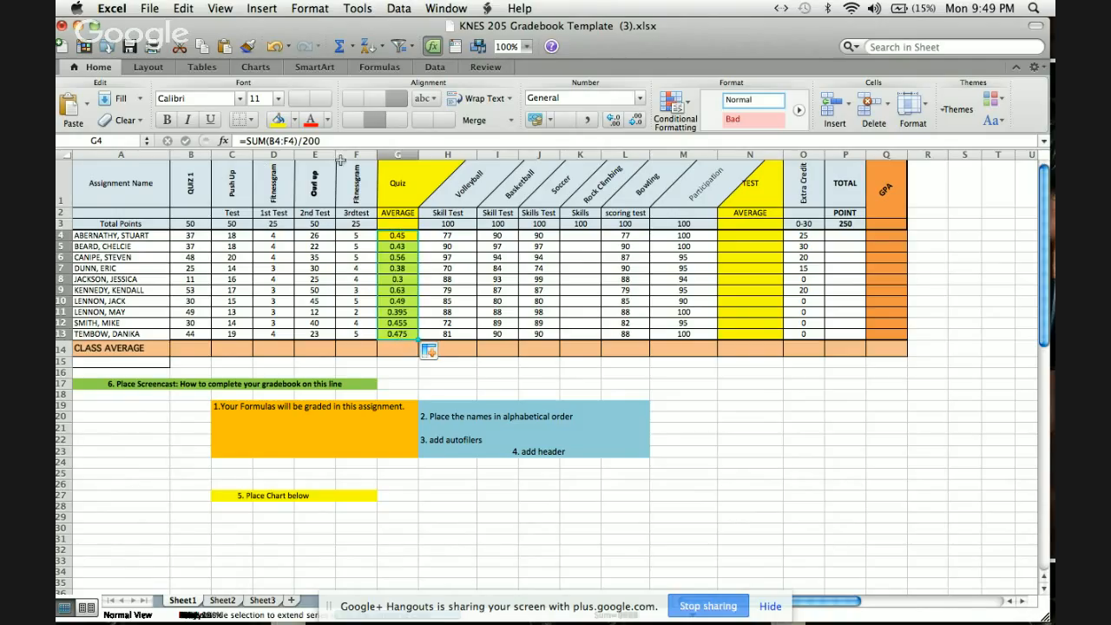
left_click(409, 258)
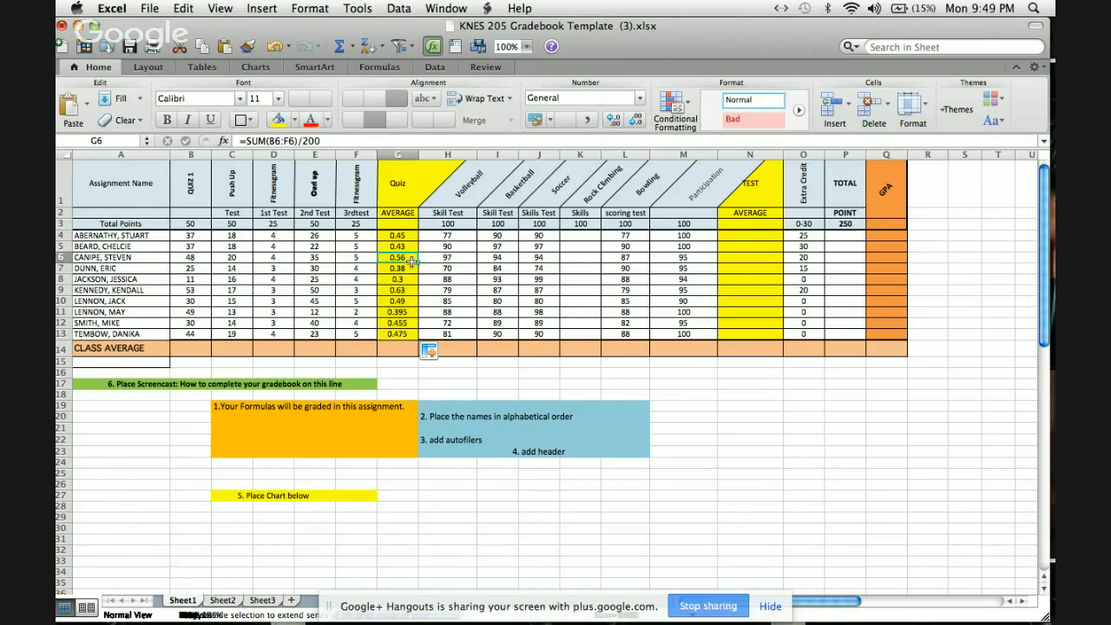
Calculate the first student's test average in N4 by summing H4:M4 and dividing by 500.
double_click(756, 236)
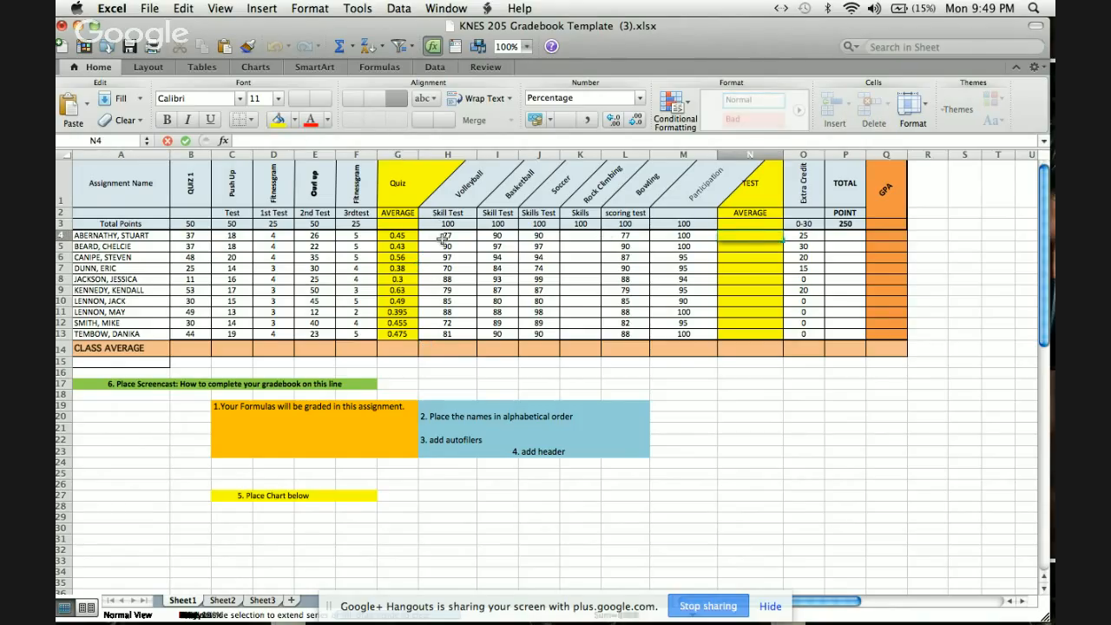
left_click_drag(443, 238, 684, 236)
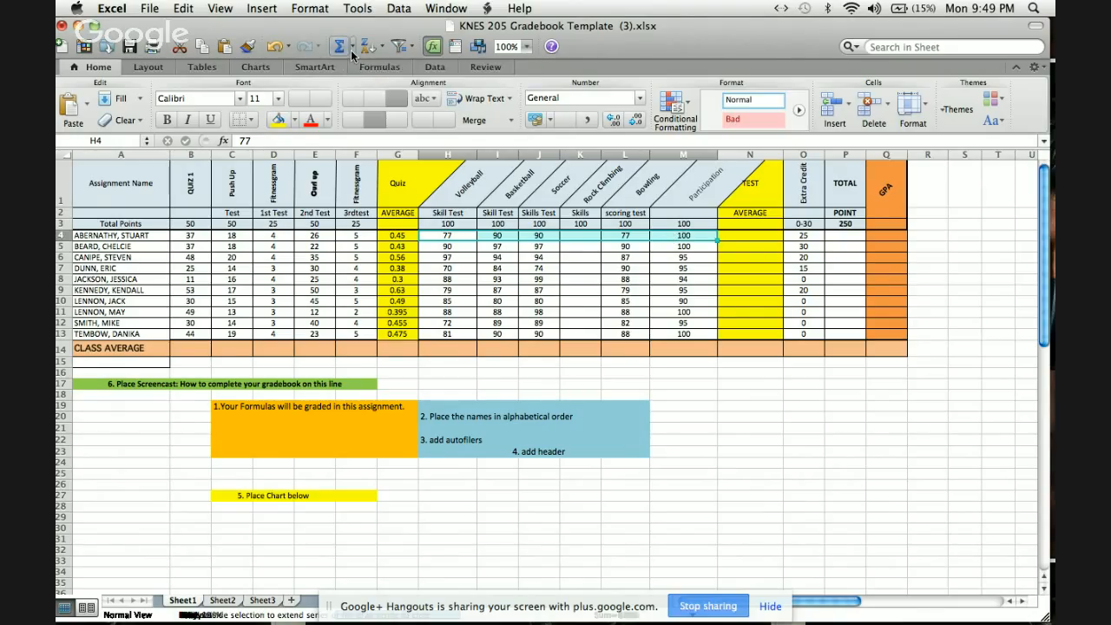
left_click(351, 50)
left_click(356, 71)
double_click(768, 236)
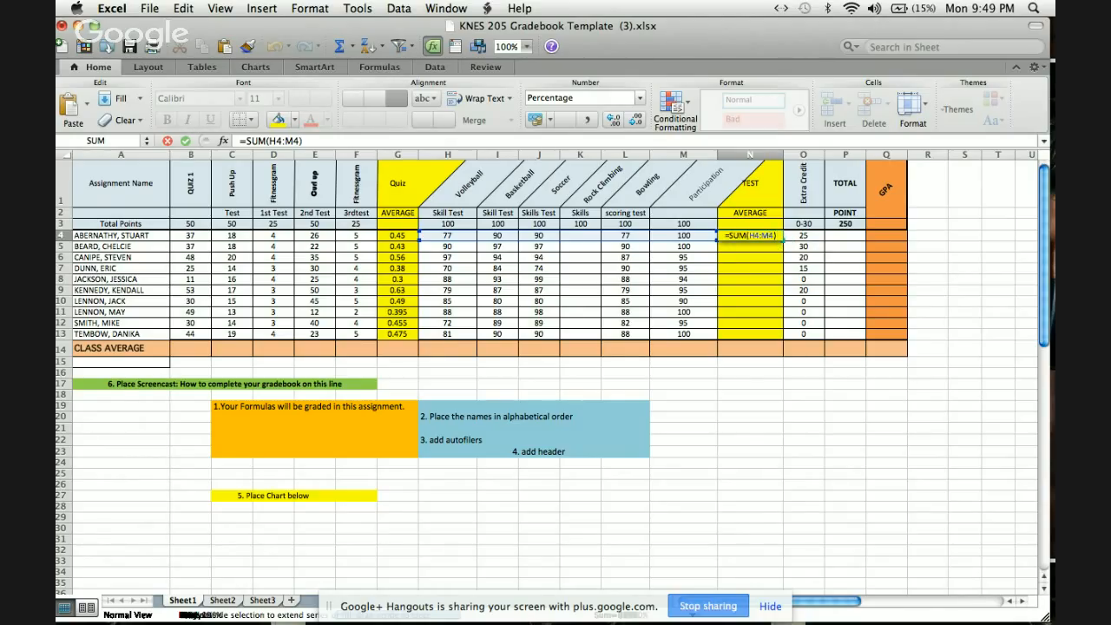
type("/")
type("500")
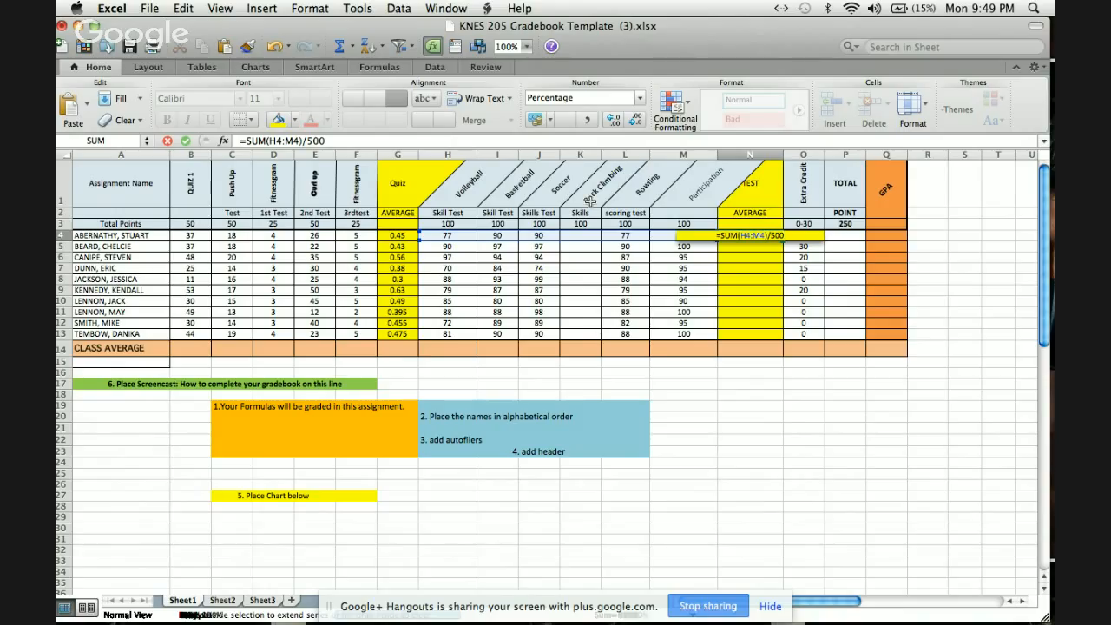
key("Return")
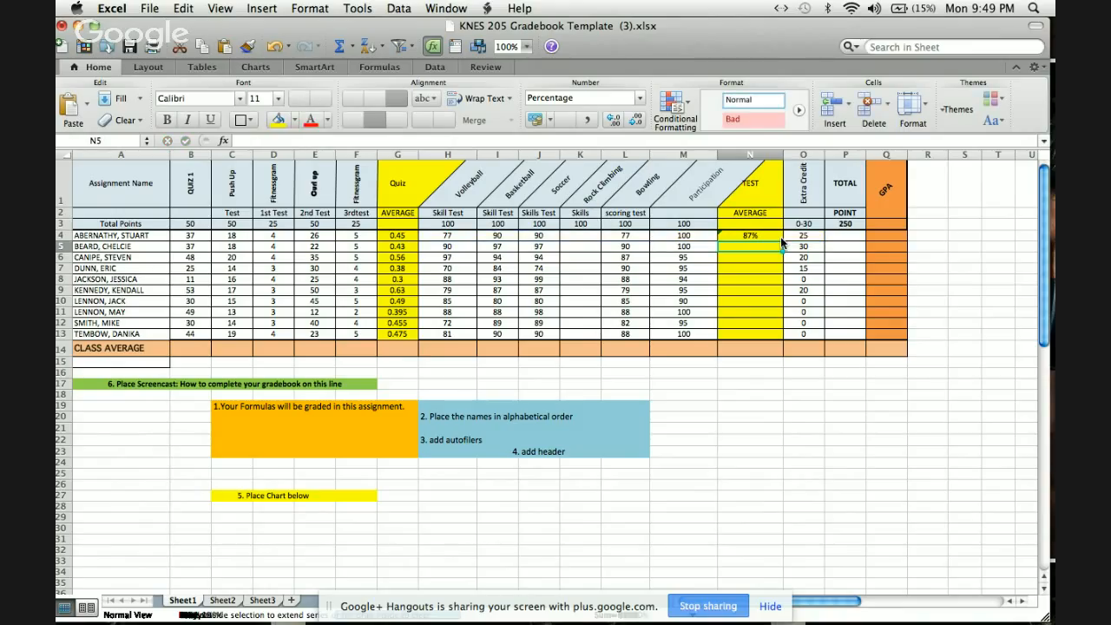
Copy the test average formula from N4 down through N13 for all students.
left_click(771, 234)
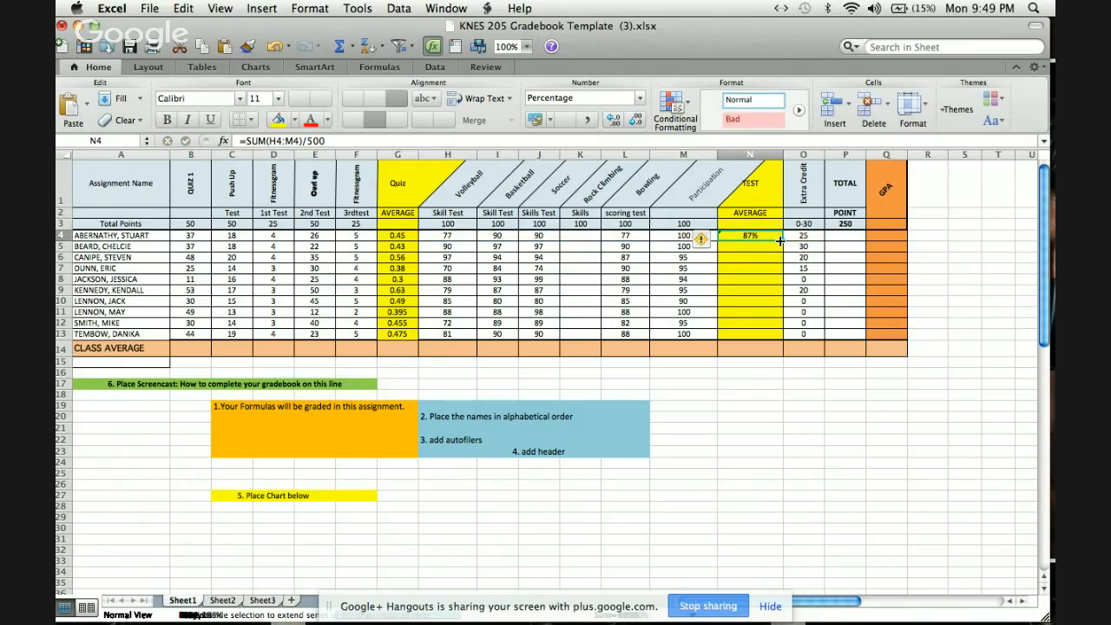
left_click_drag(781, 241, 772, 341)
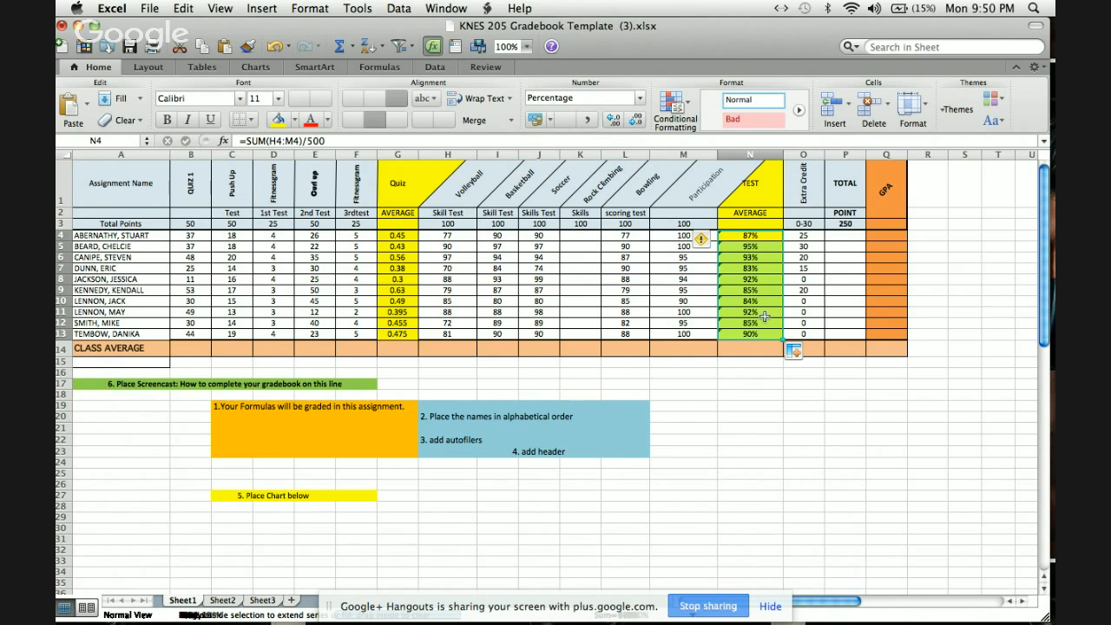
right_click(769, 239)
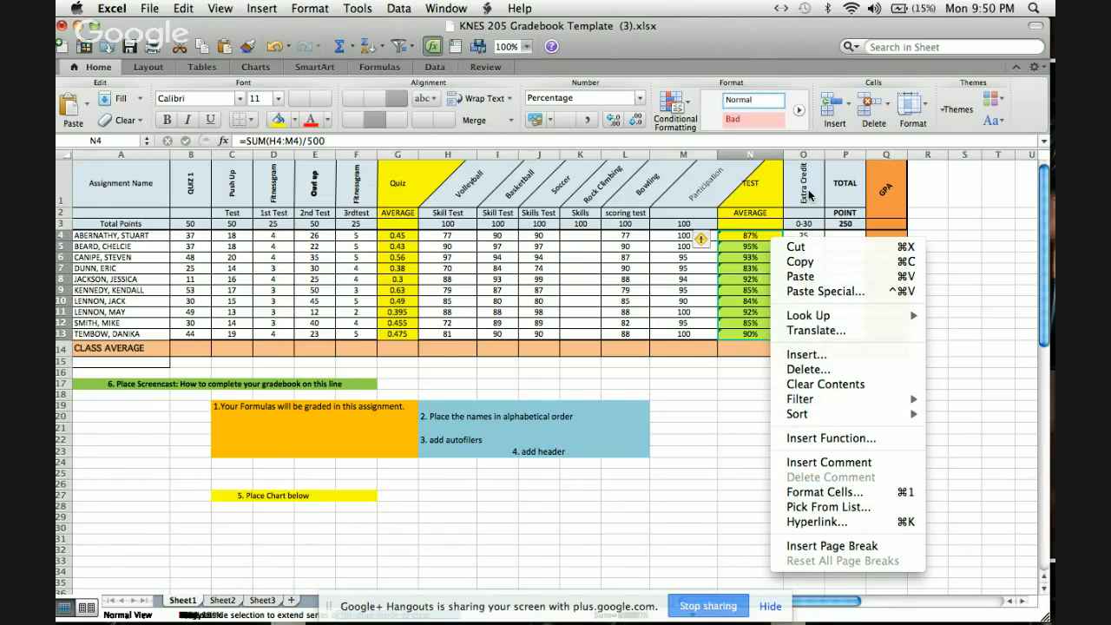
left_click(883, 209)
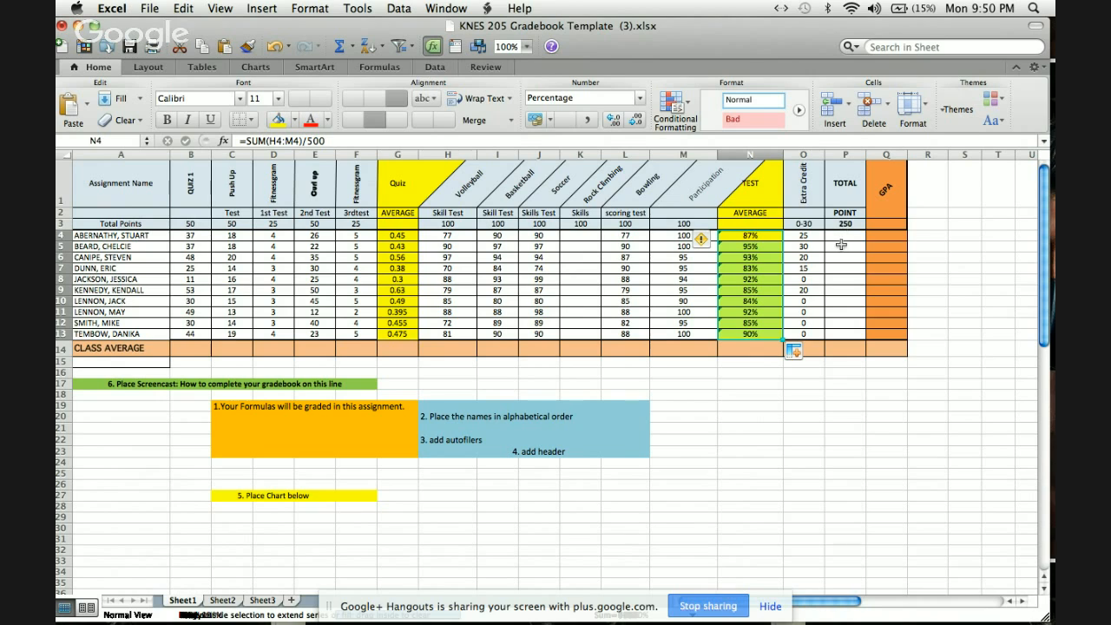
Enter =SUM(B4:F4)+SUM(H4:M4) as the first student's total points in P4 and copy it down through P13.
left_click(839, 237)
double_click(839, 238)
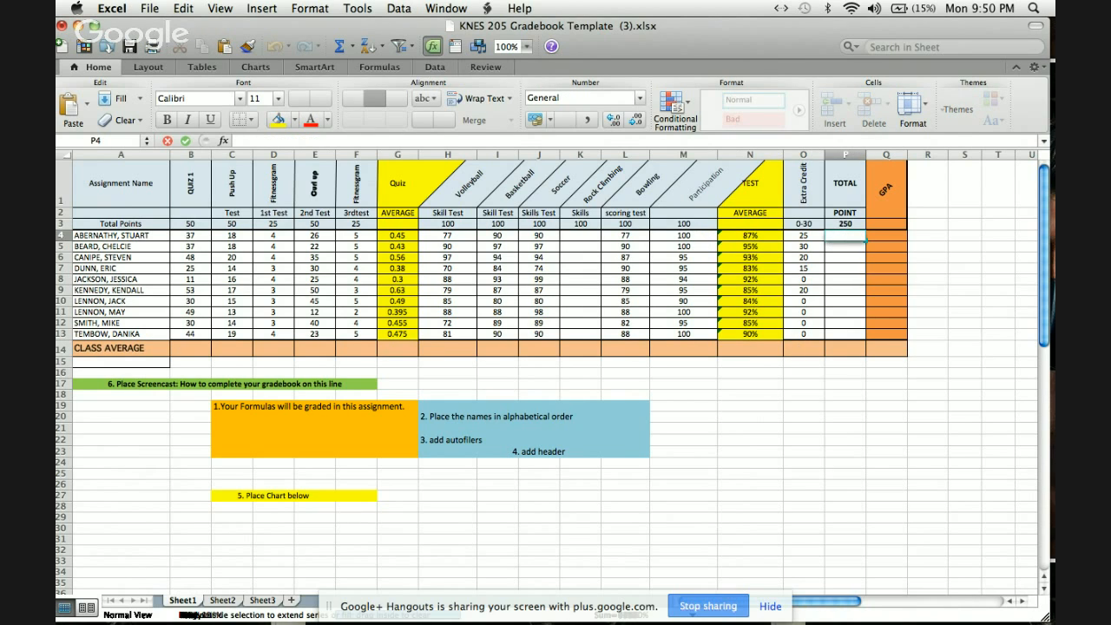
type("=sum")
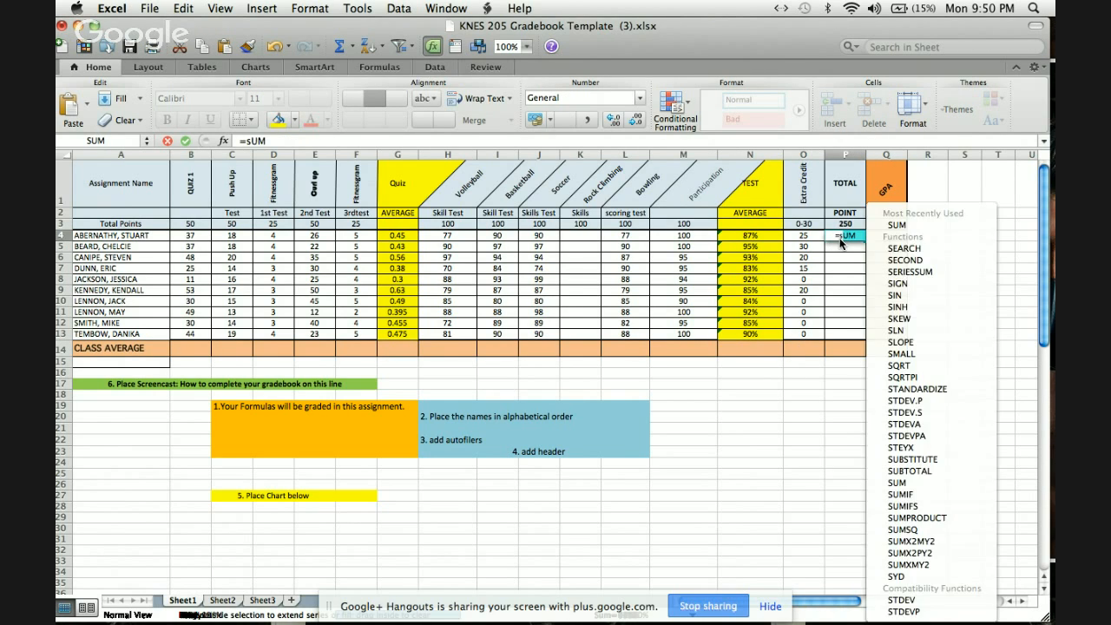
type("(")
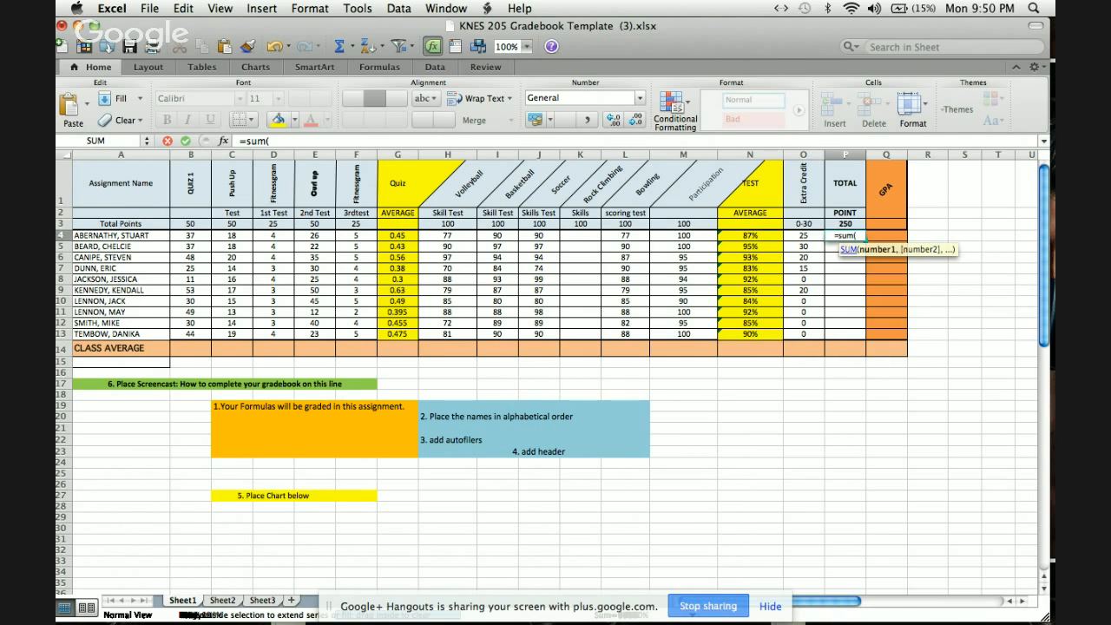
left_click_drag(195, 236, 338, 236)
type(")+")
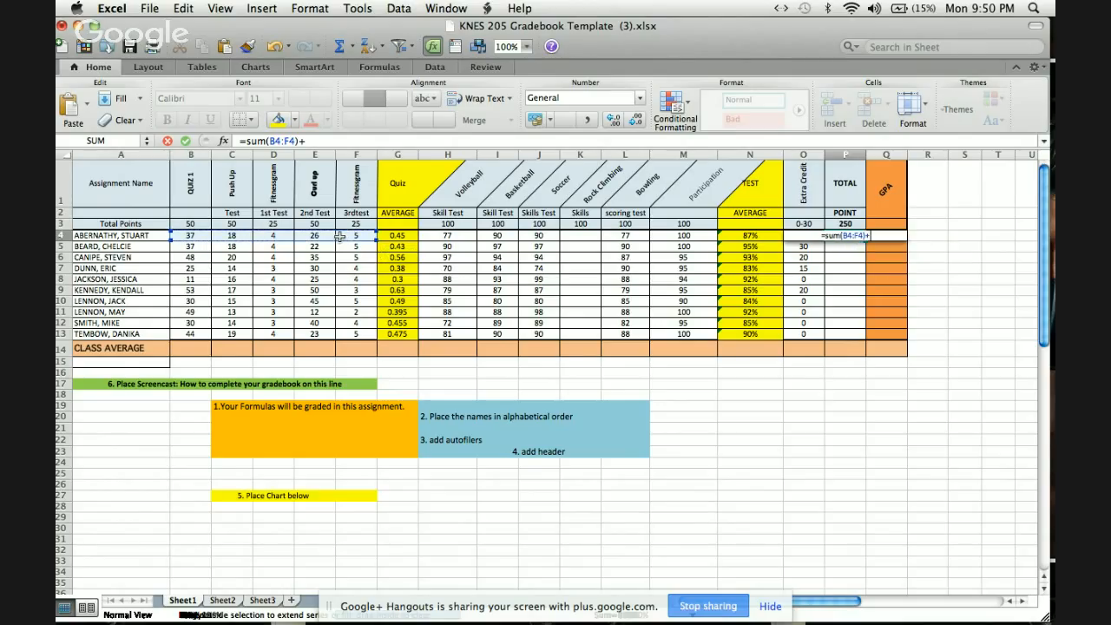
type("sum(")
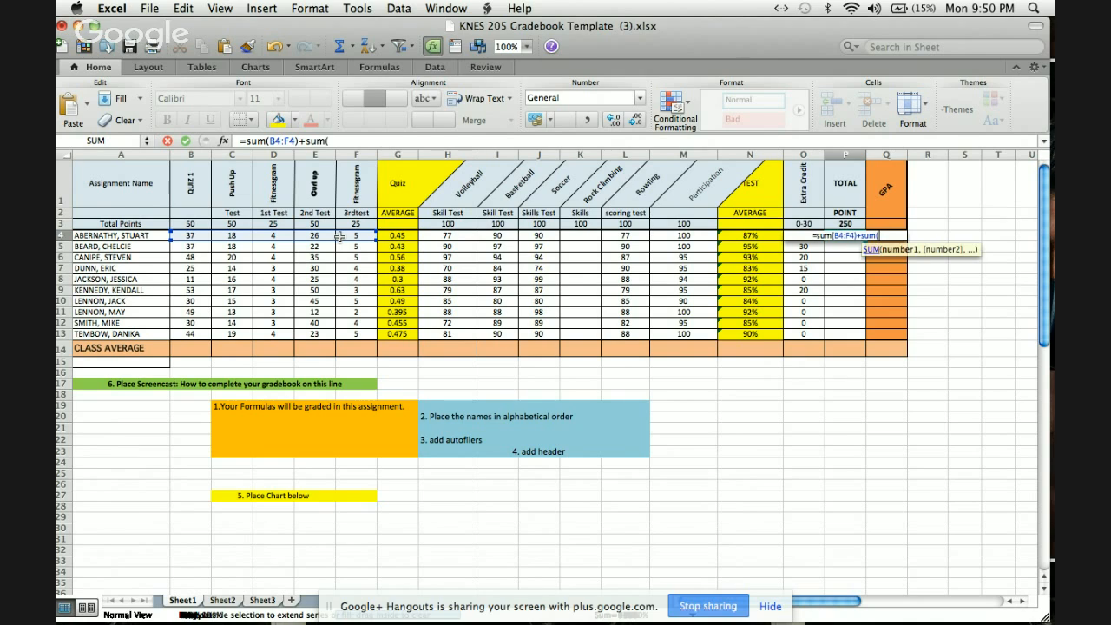
left_click_drag(447, 235, 665, 235)
type(")")
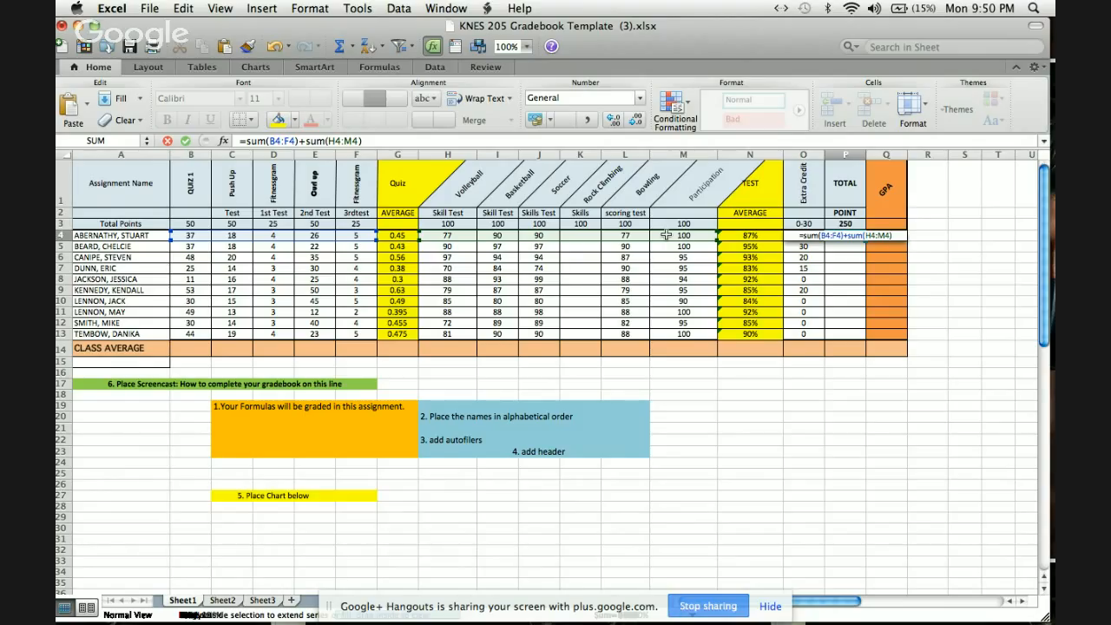
key("Return")
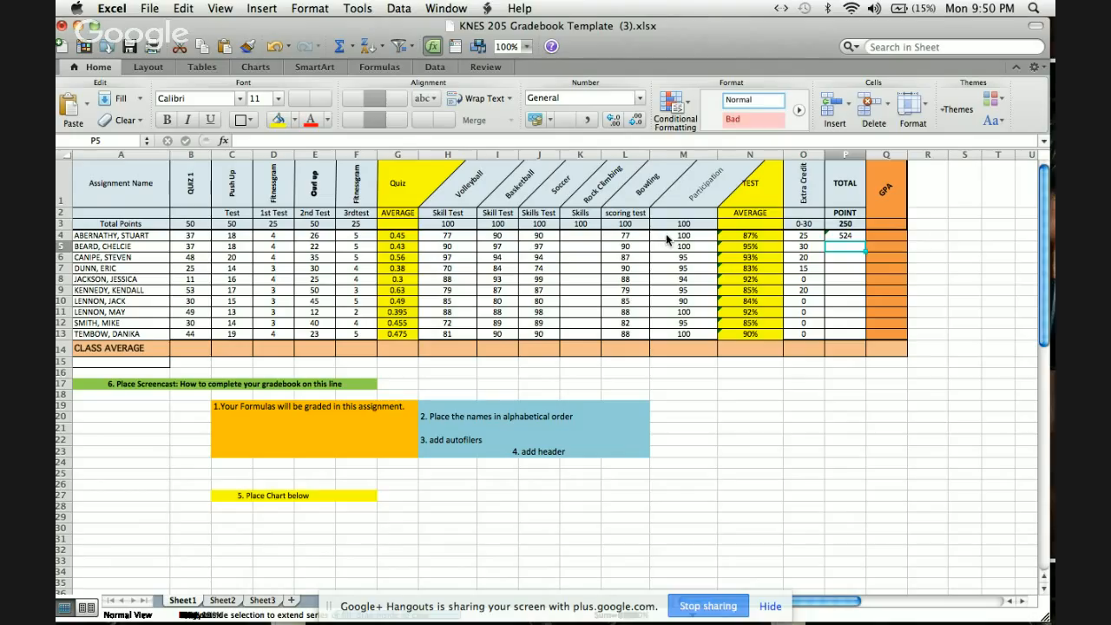
left_click(856, 235)
left_click_drag(865, 240, 861, 338)
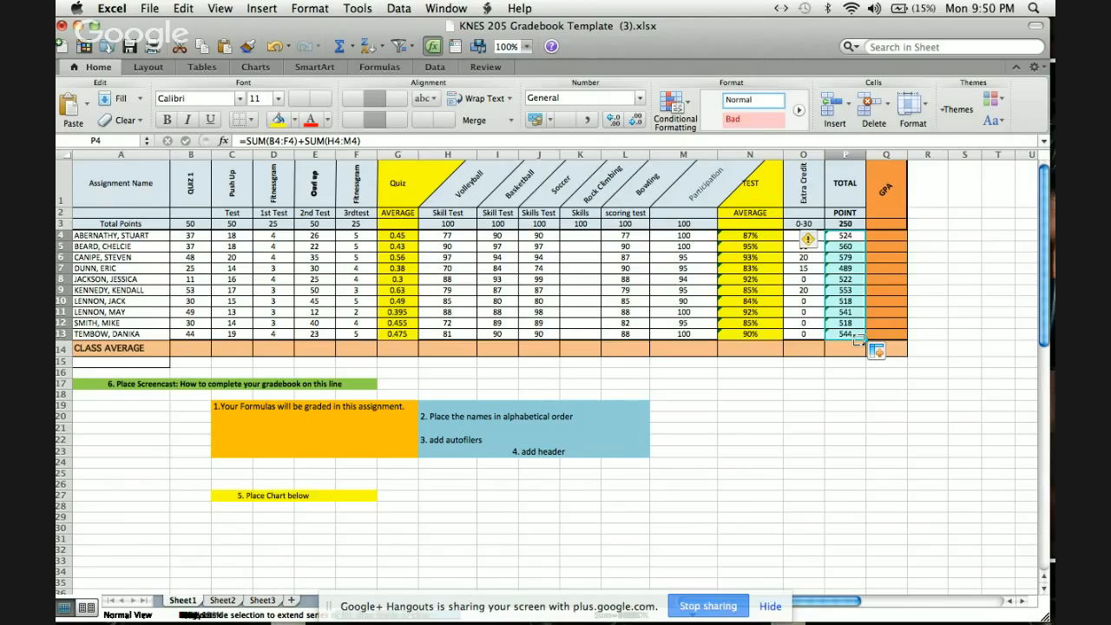
Calculate the first student's GPA in Q4 with the formula =SUM(O4:P4)/700.
double_click(896, 235)
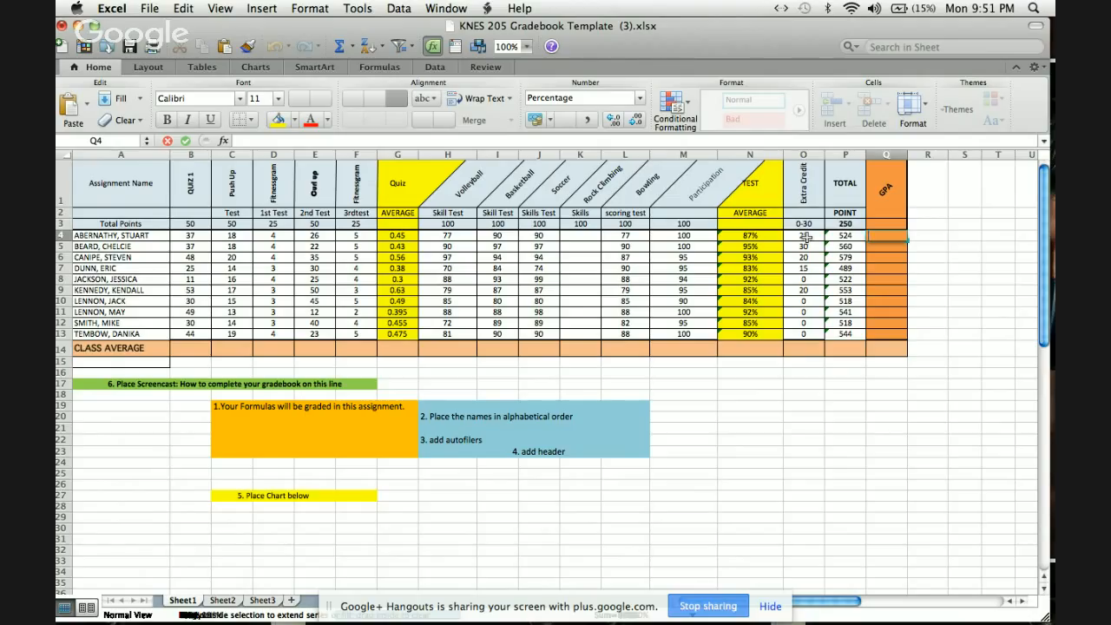
left_click_drag(805, 236, 844, 236)
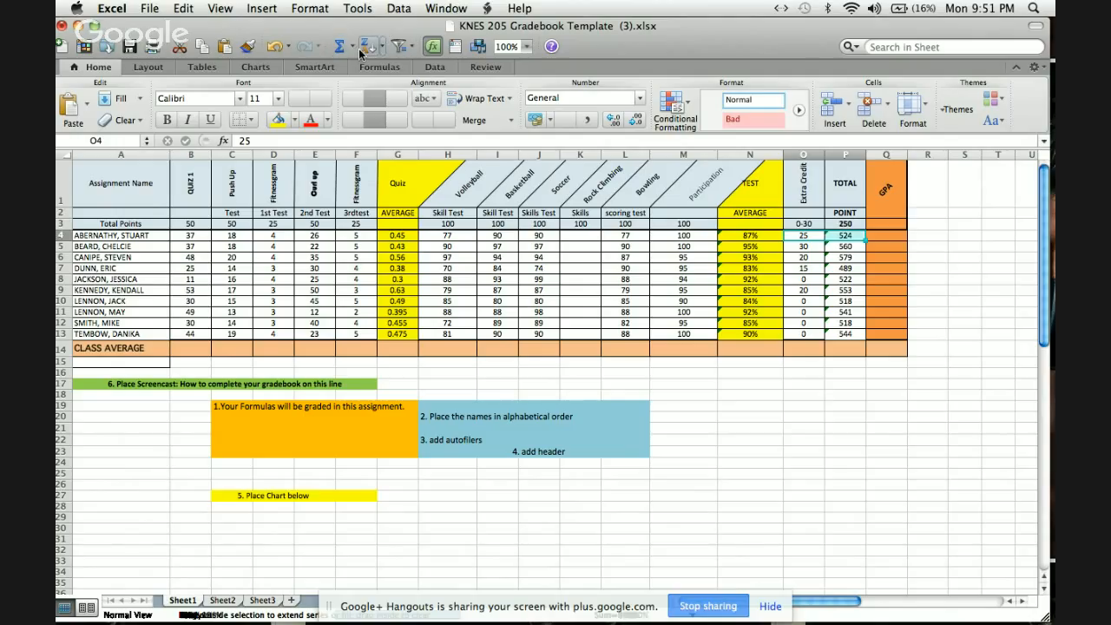
left_click(341, 47)
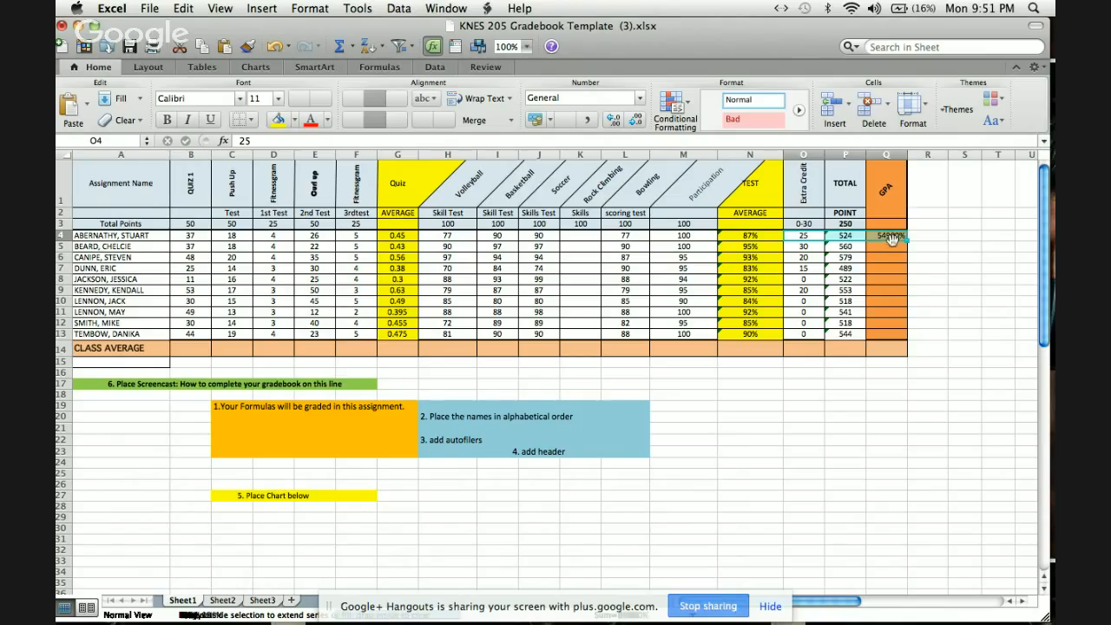
double_click(892, 236)
left_click(918, 236)
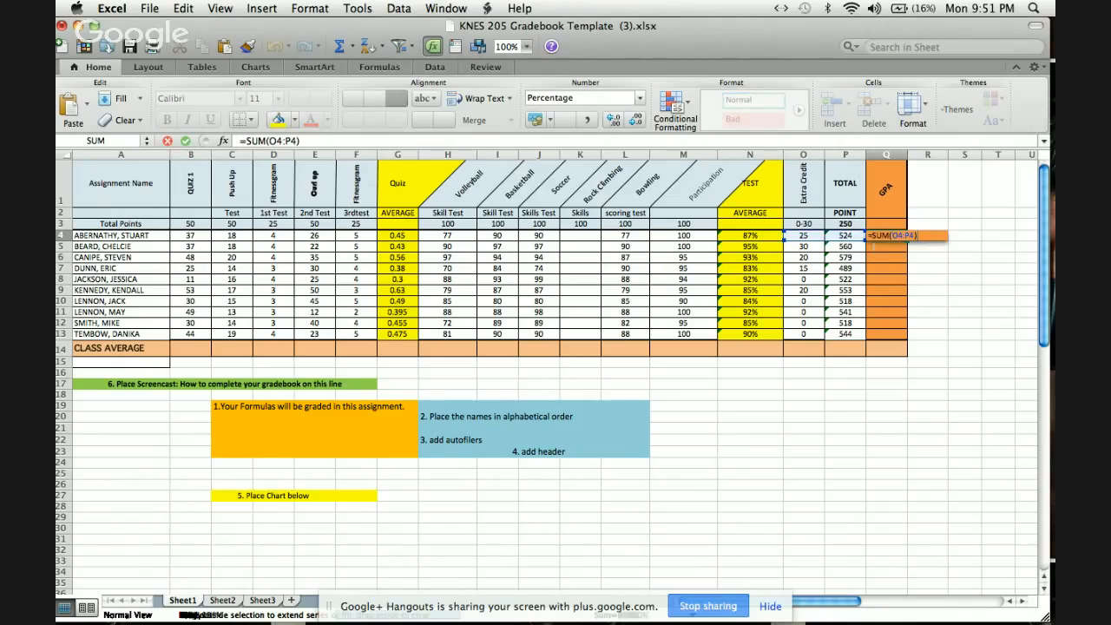
type("/700")
key("Return")
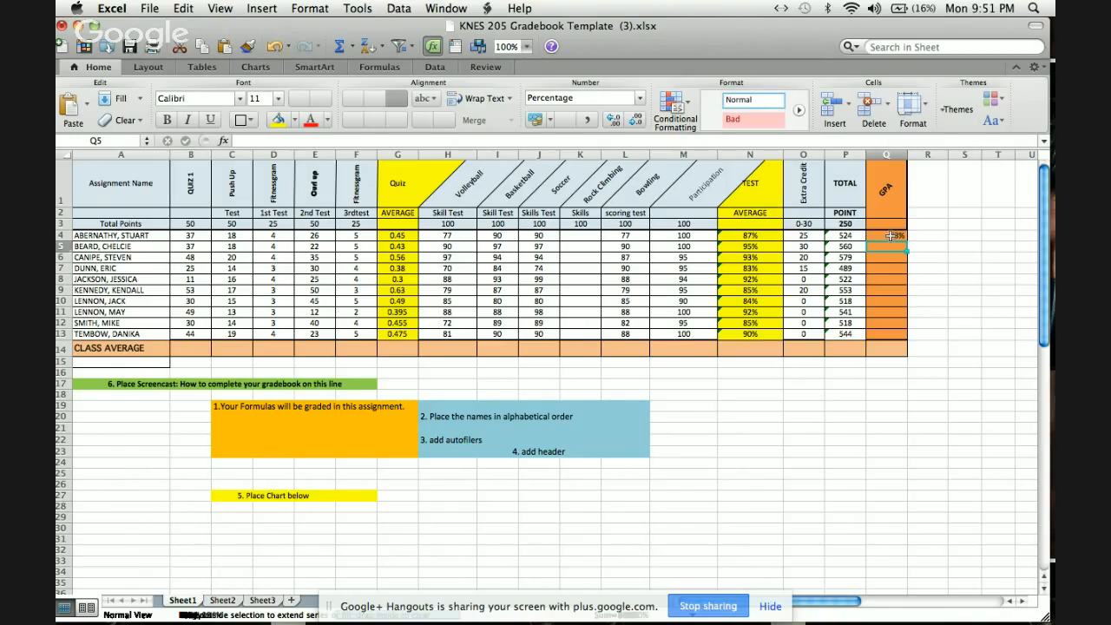
double_click(890, 235)
type("+")
left_click(878, 277)
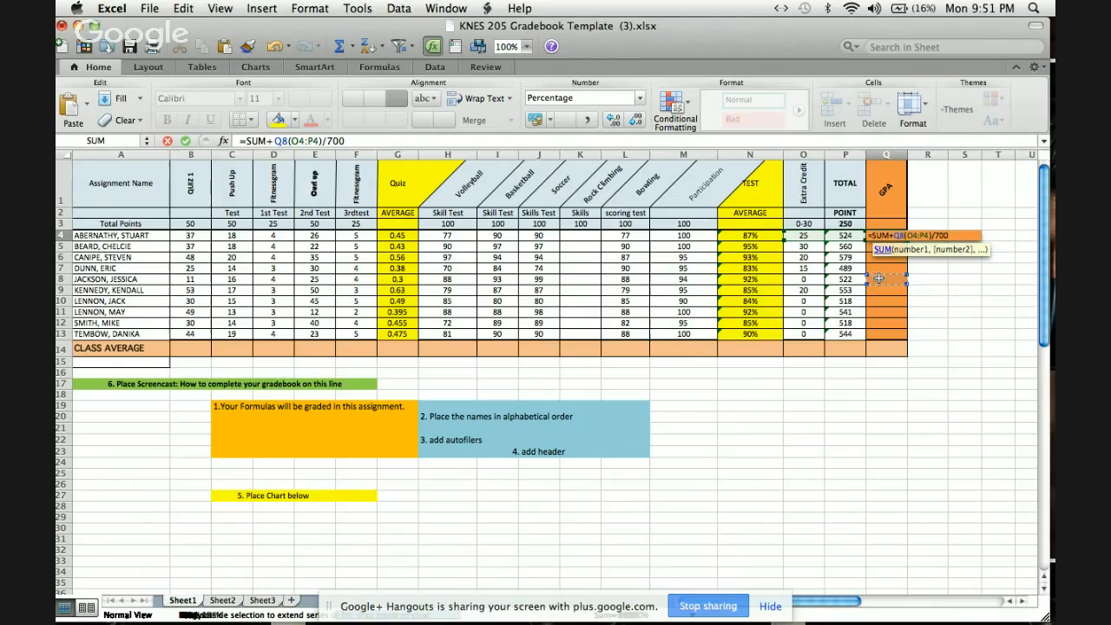
key("BackSpace")
key("BackSpace")
key("BackSpace")
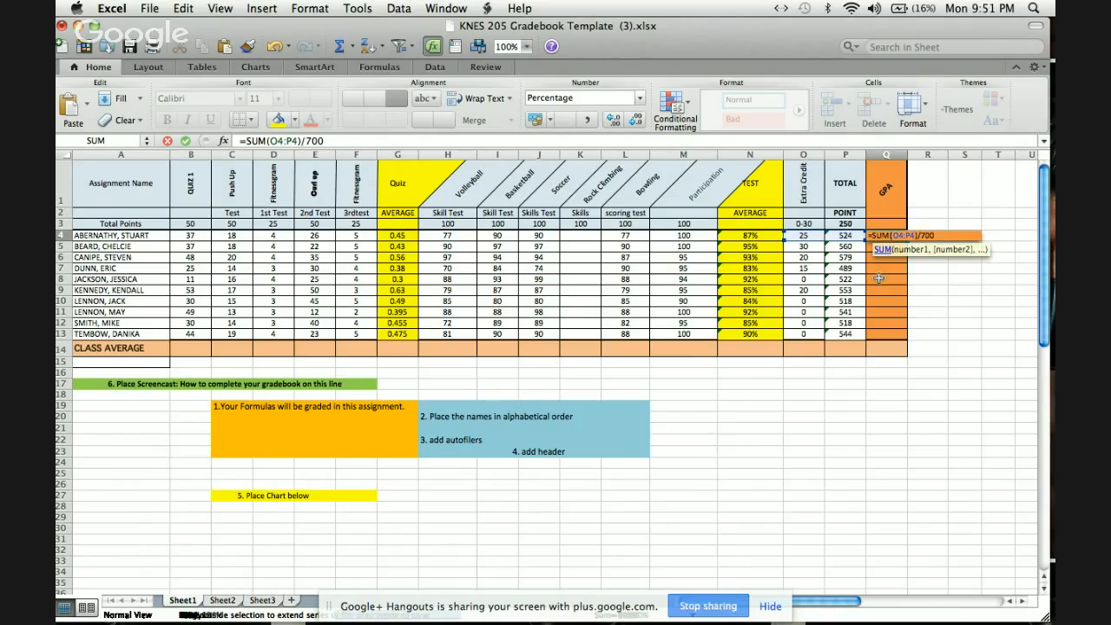
key("Return")
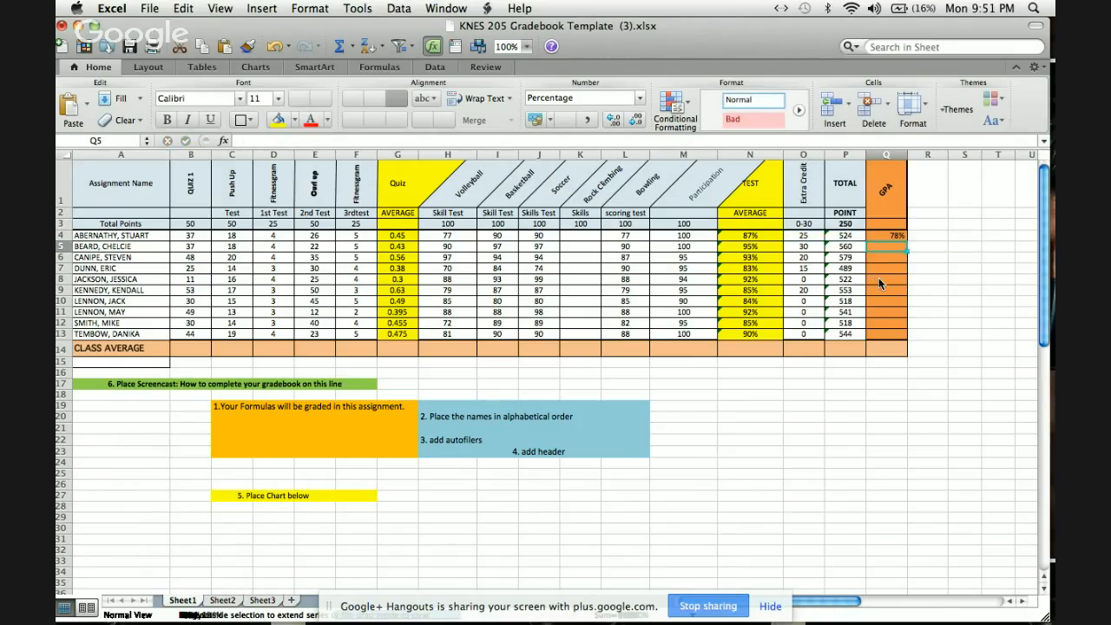
Copy the GPA formula from Q4 down through Q13 for all students.
left_click(899, 236)
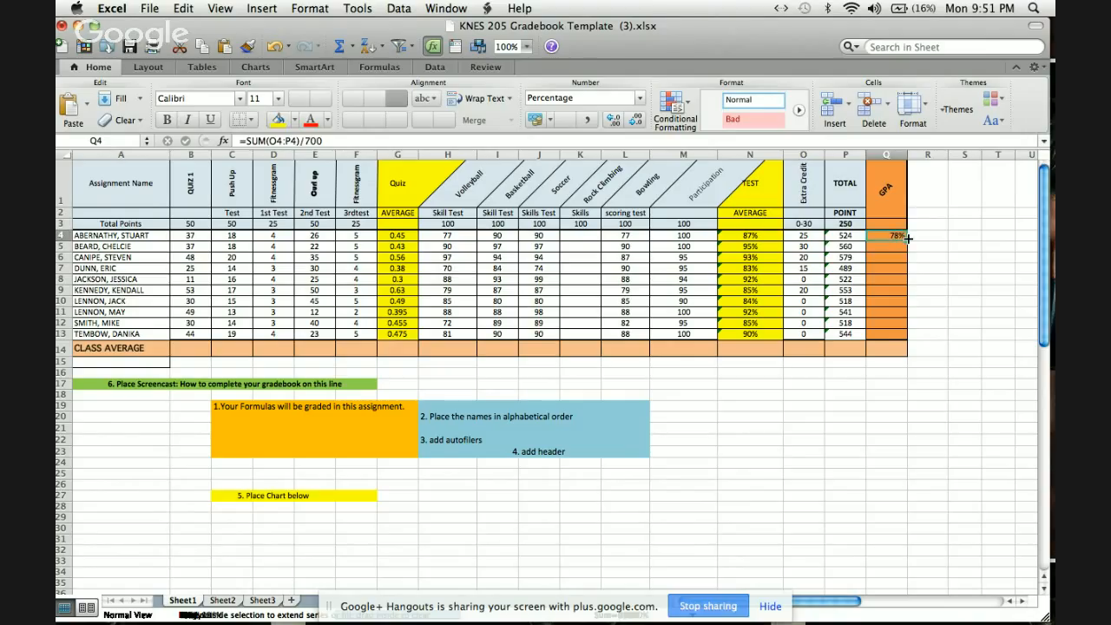
left_click_drag(905, 241, 907, 340)
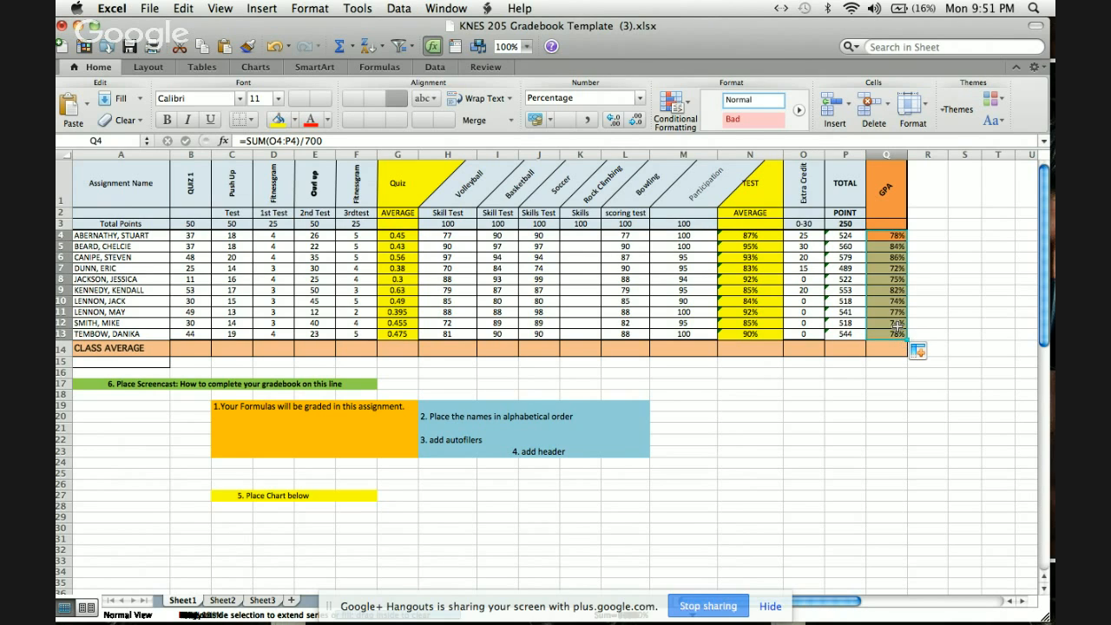
Change the number format of the first student's GPA in Q4 to General.
left_click(884, 239)
right_click(884, 239)
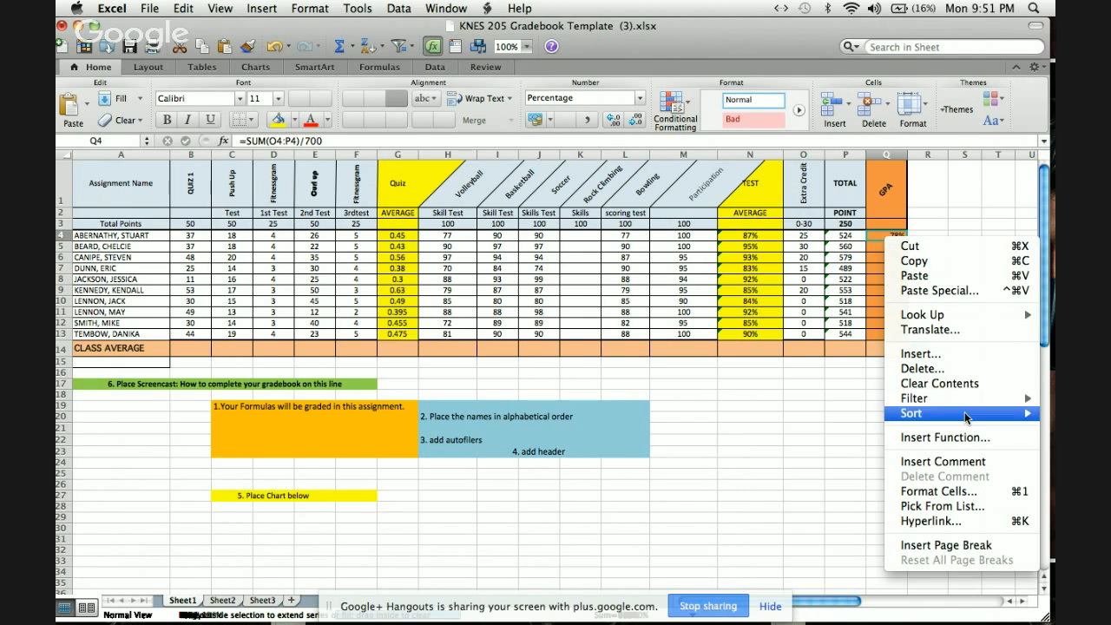
left_click(966, 492)
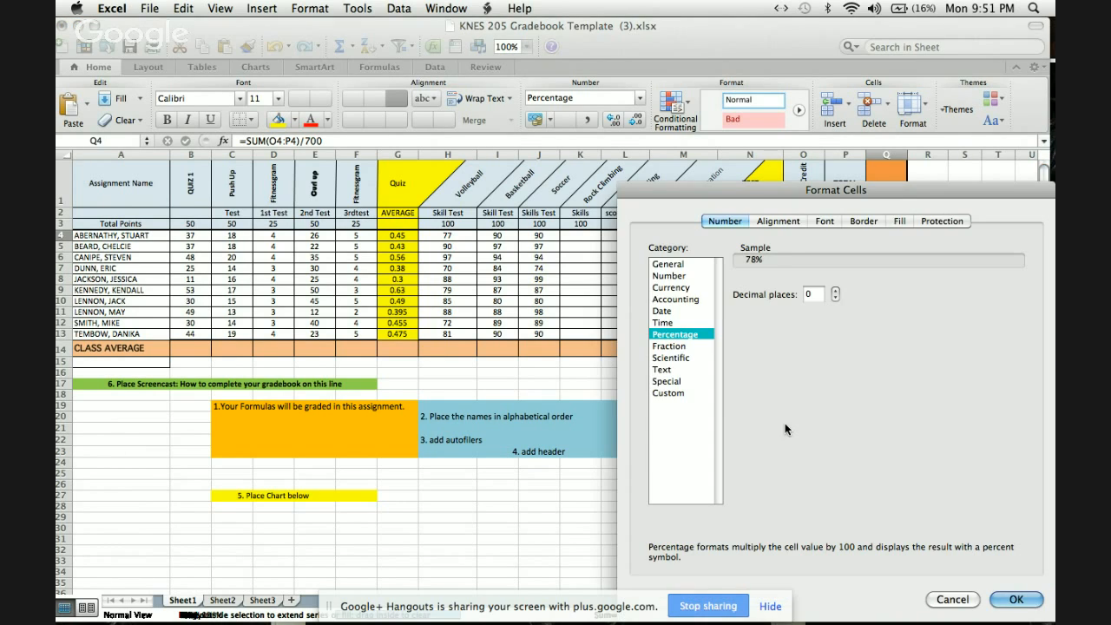
left_click(667, 264)
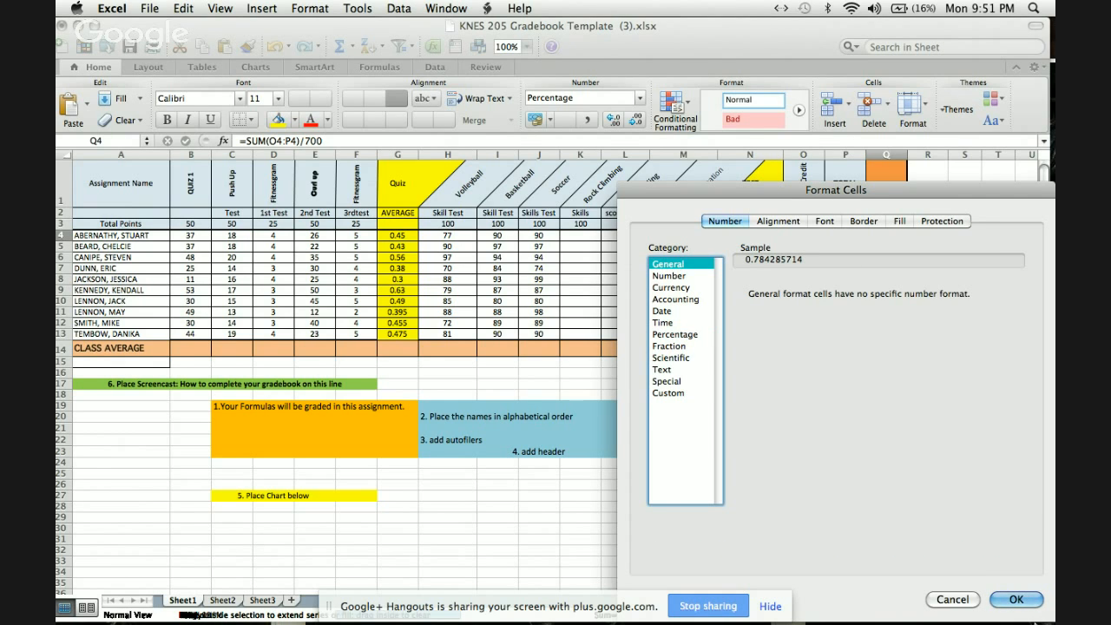
left_click(1017, 598)
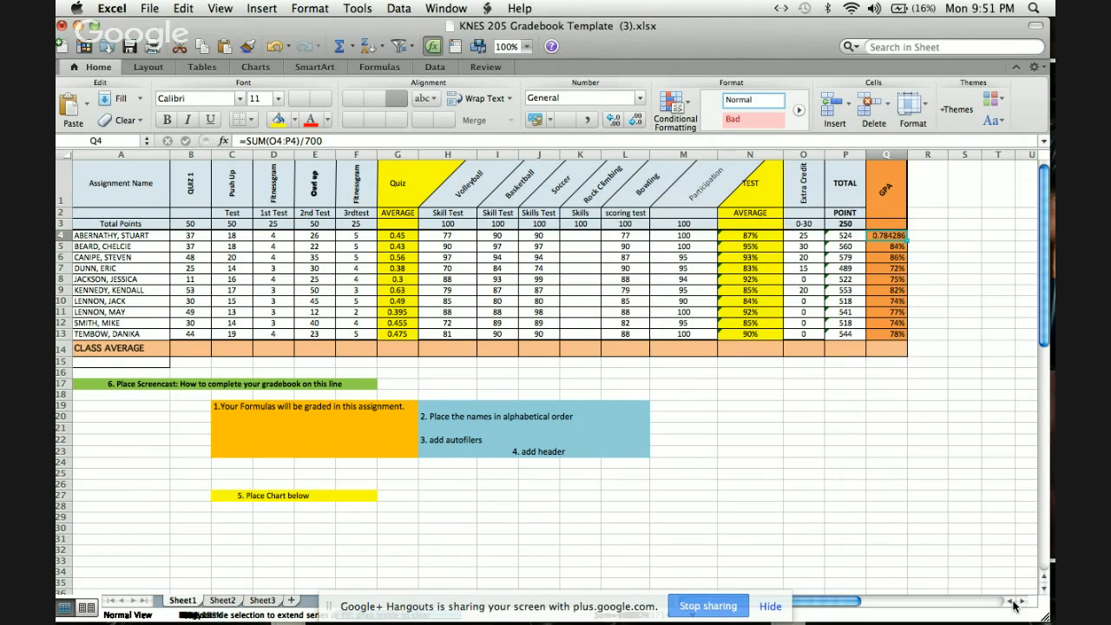
Fill the General-formatted GPA cell Q4 down through Q13 so the whole column uses the same format.
left_click_drag(905, 244, 903, 335)
left_click(895, 246)
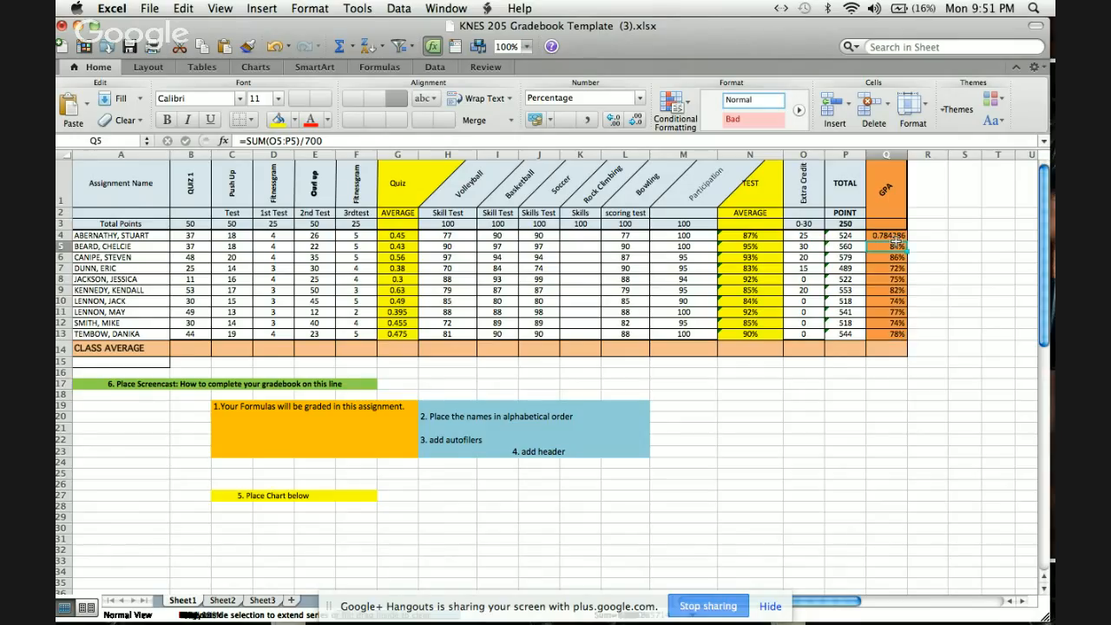
left_click(900, 237)
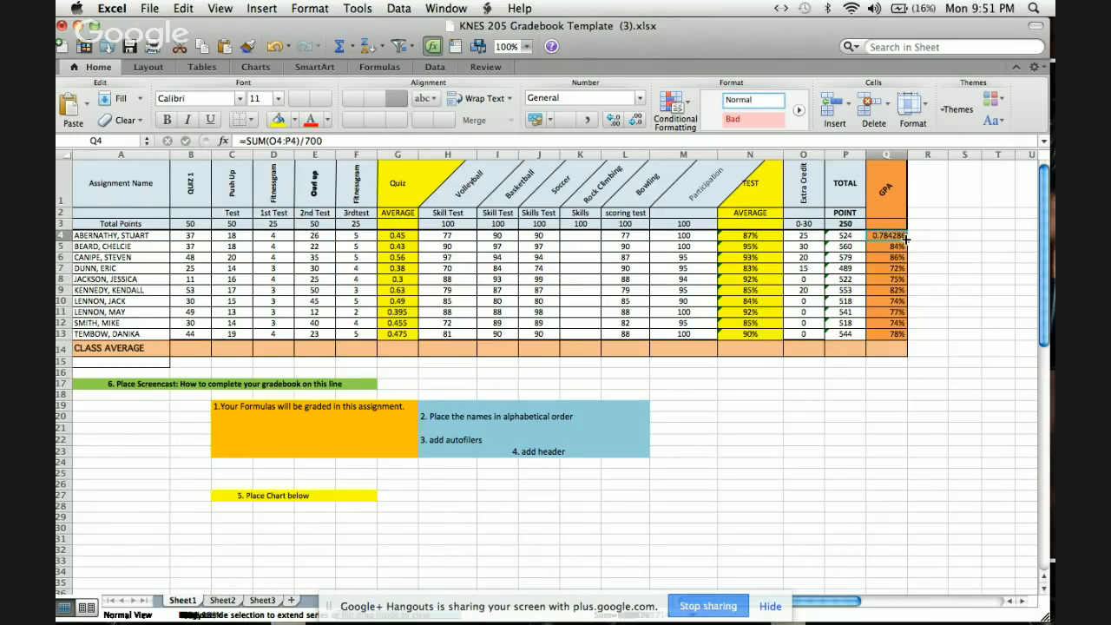
left_click_drag(905, 237, 905, 341)
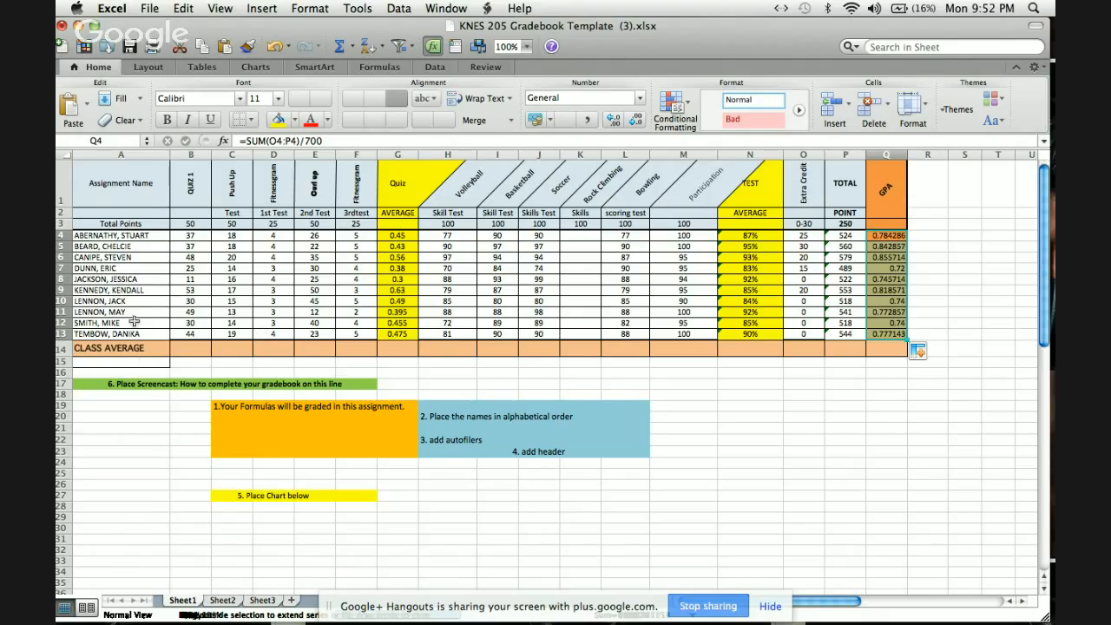
Calculate the Quiz 1 class average in B14 with =SUM(B4:B13)/10 and copy the formula across through Q14.
double_click(200, 350)
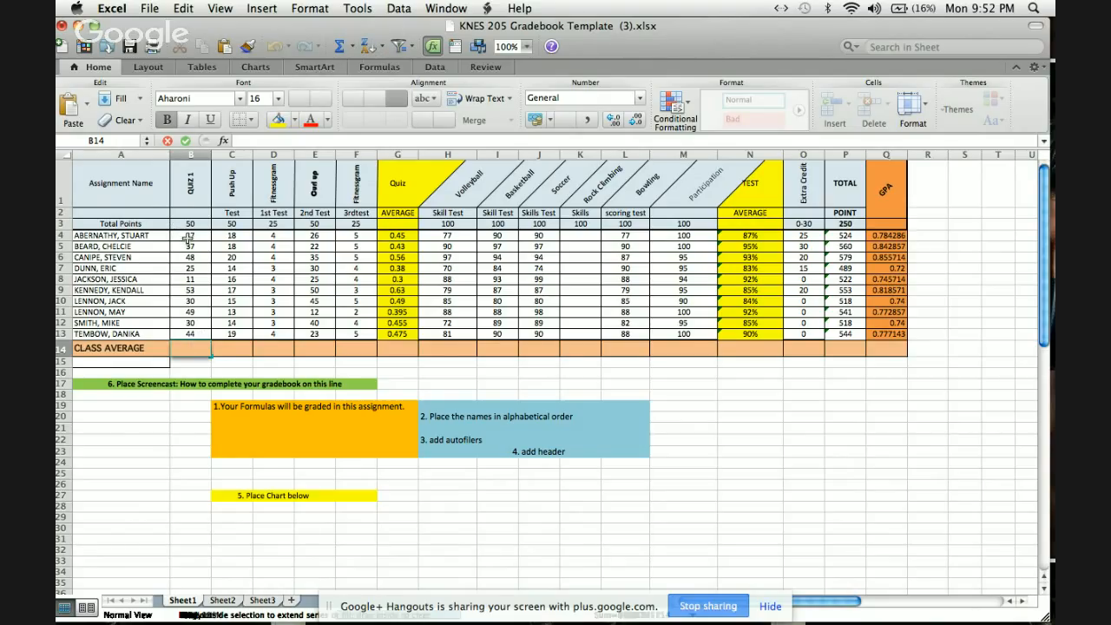
left_click_drag(188, 236, 182, 344)
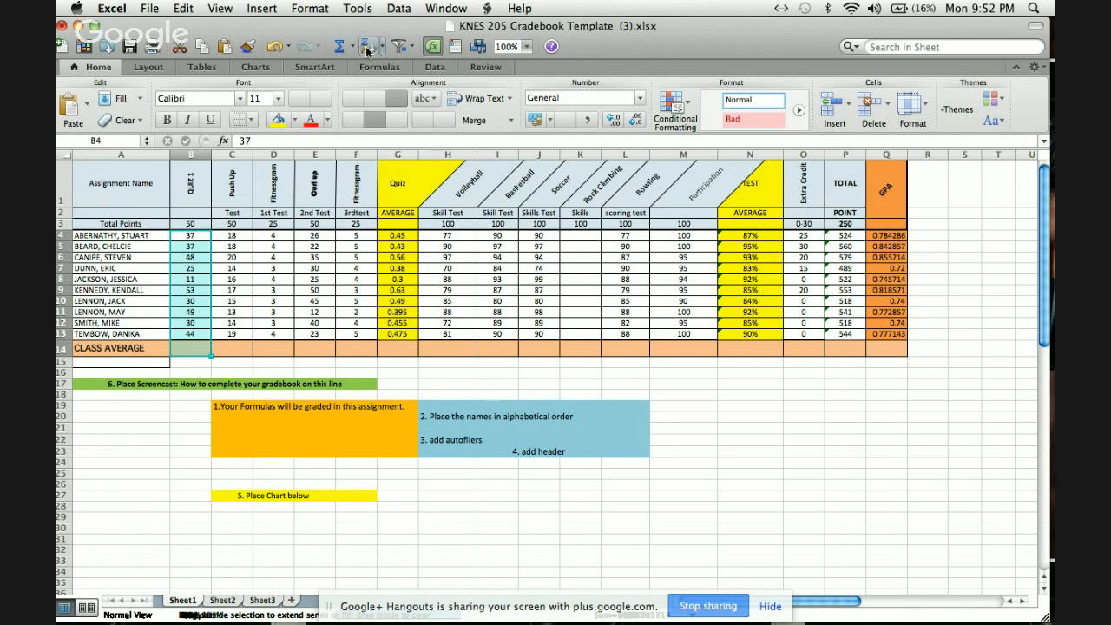
left_click(340, 46)
double_click(190, 348)
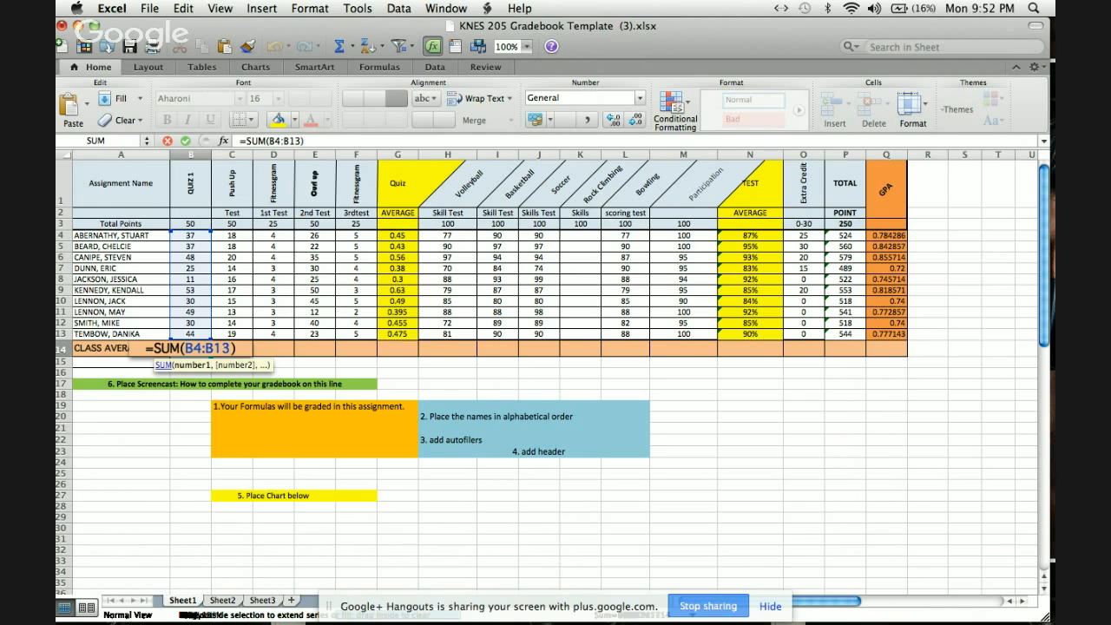
left_click(236, 348)
type("/10")
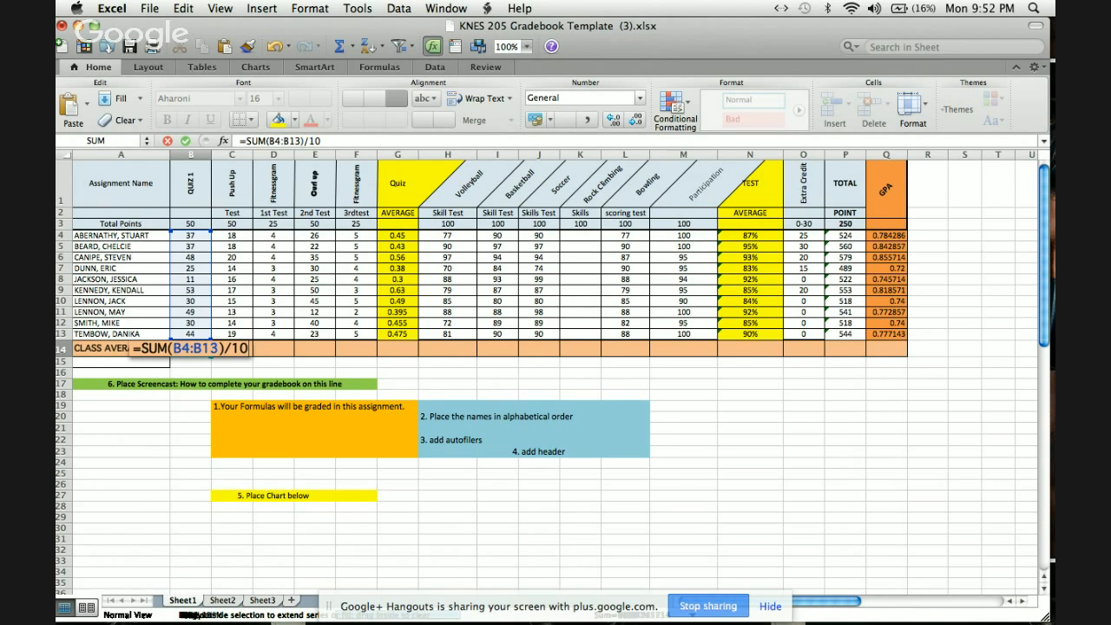
key("Return")
left_click(200, 348)
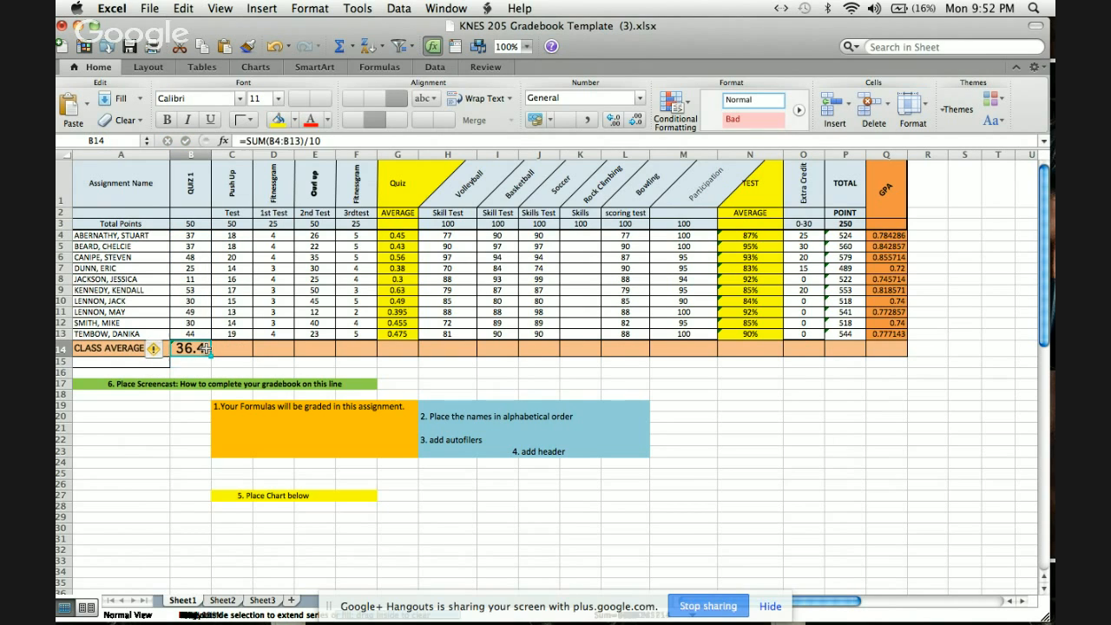
left_click_drag(209, 356, 898, 341)
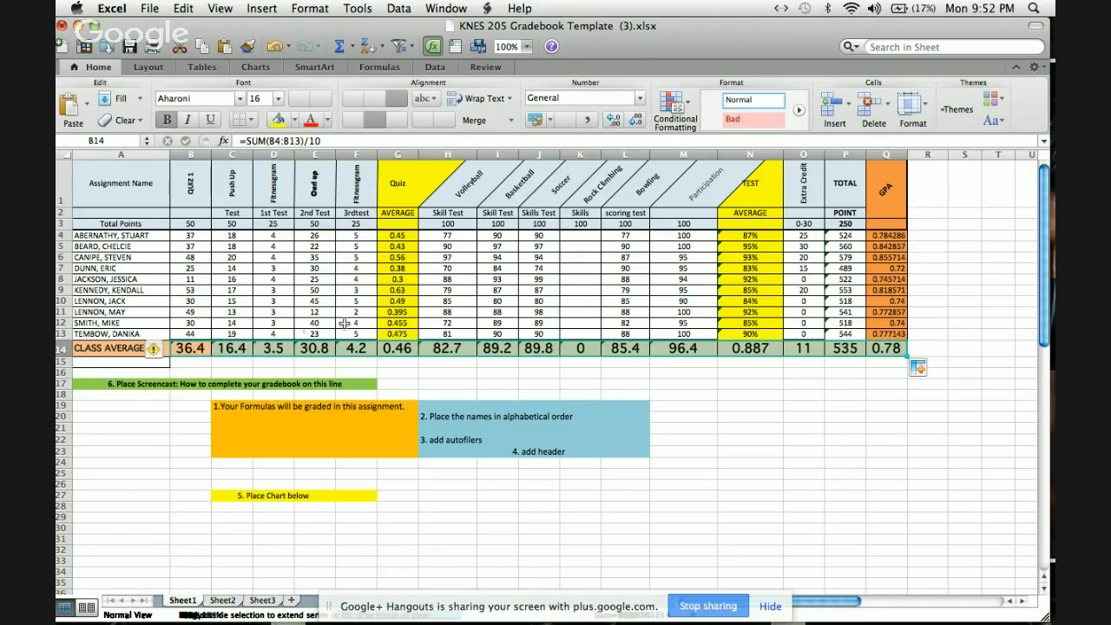
Apply all borders to the entire gradebook table from A1 through Q14.
left_click(88, 179)
left_click_drag(94, 180, 898, 347)
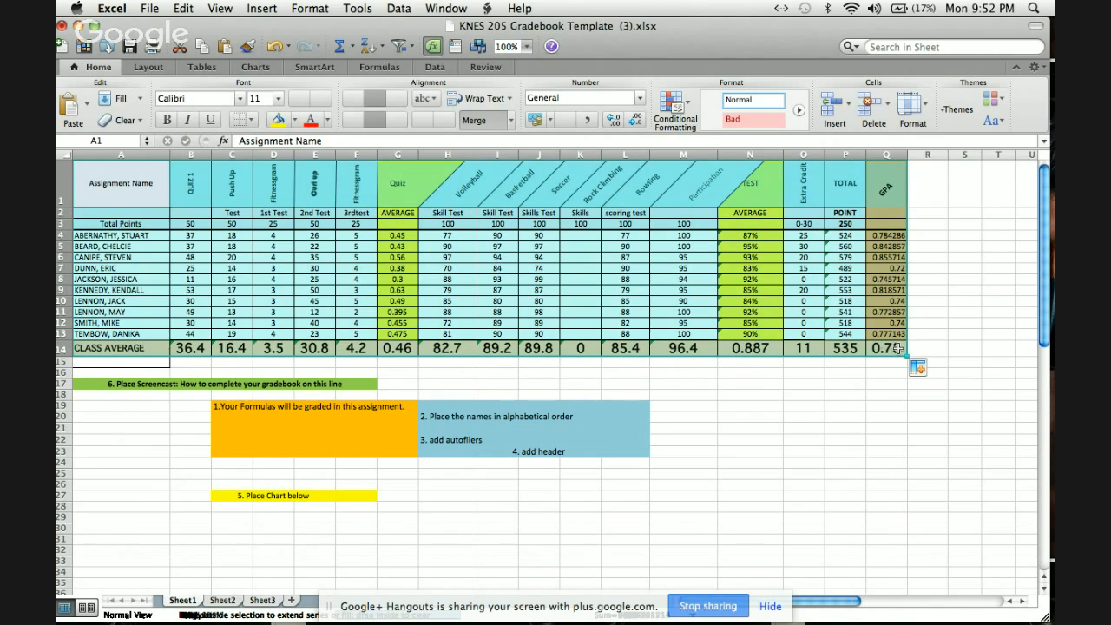
left_click(926, 110)
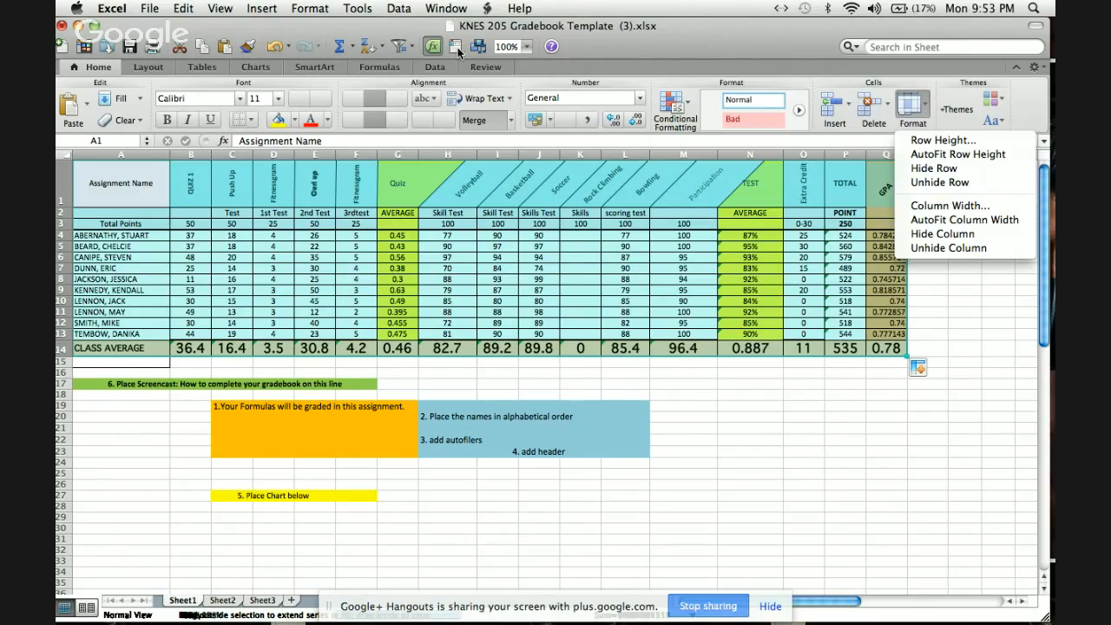
left_click(329, 32)
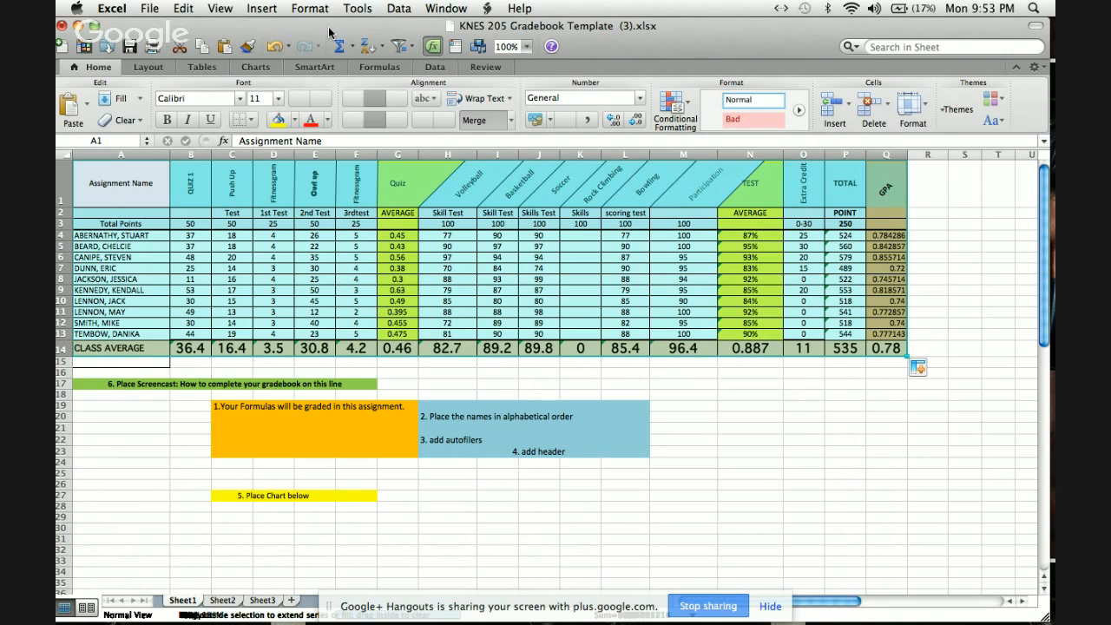
left_click(252, 123)
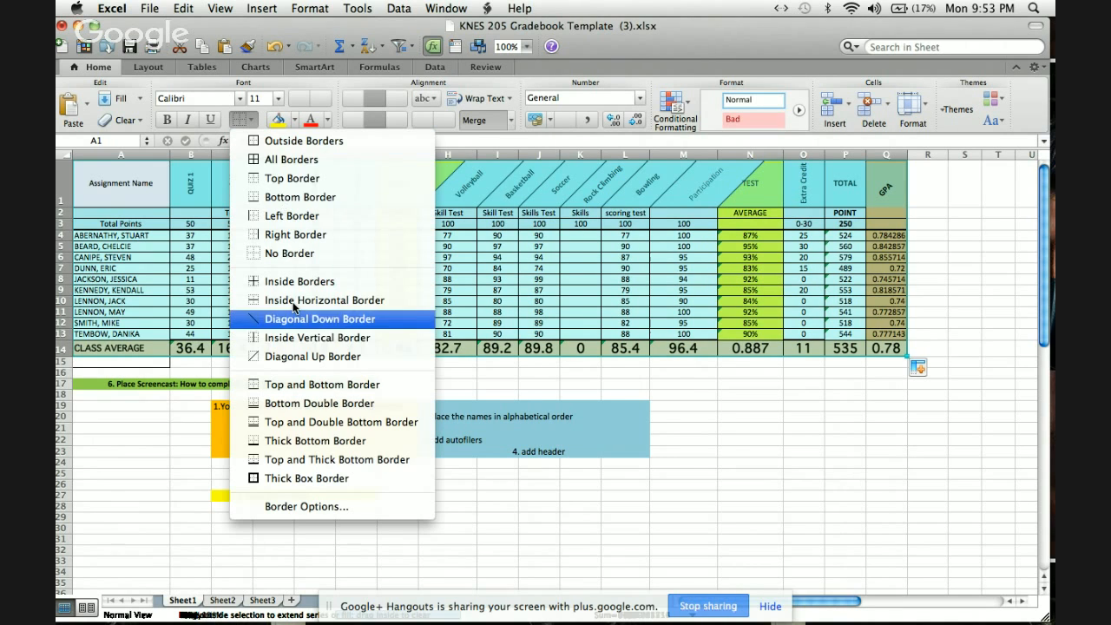
left_click(307, 161)
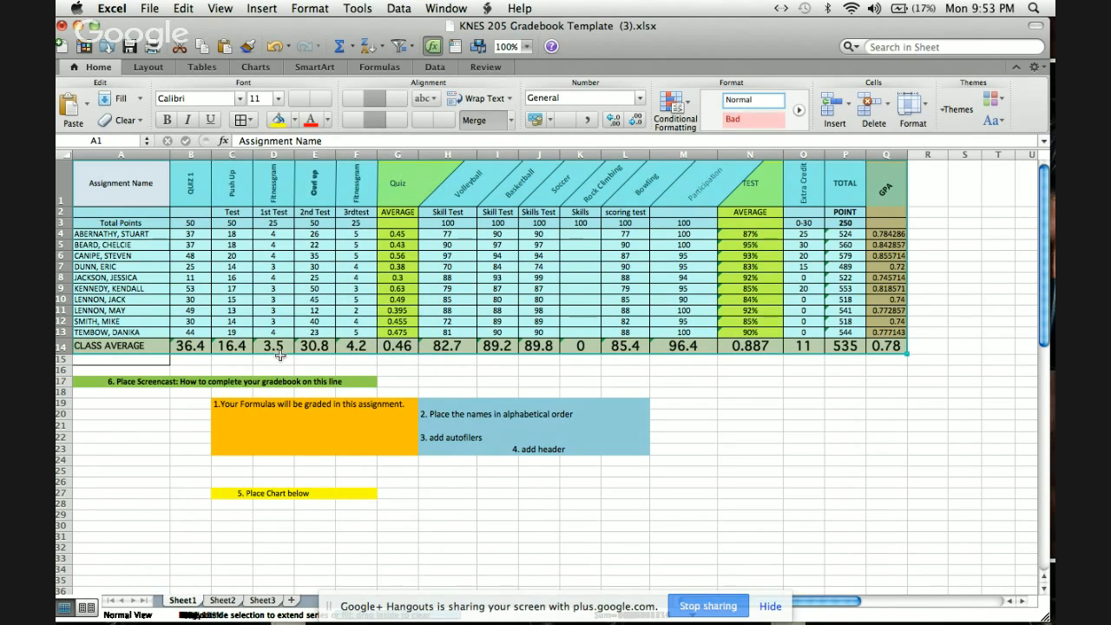
Insert a 2-D clustered column chart of the Volleyball scores in H4:H13 and move it below the gradebook table.
double_click(492, 196)
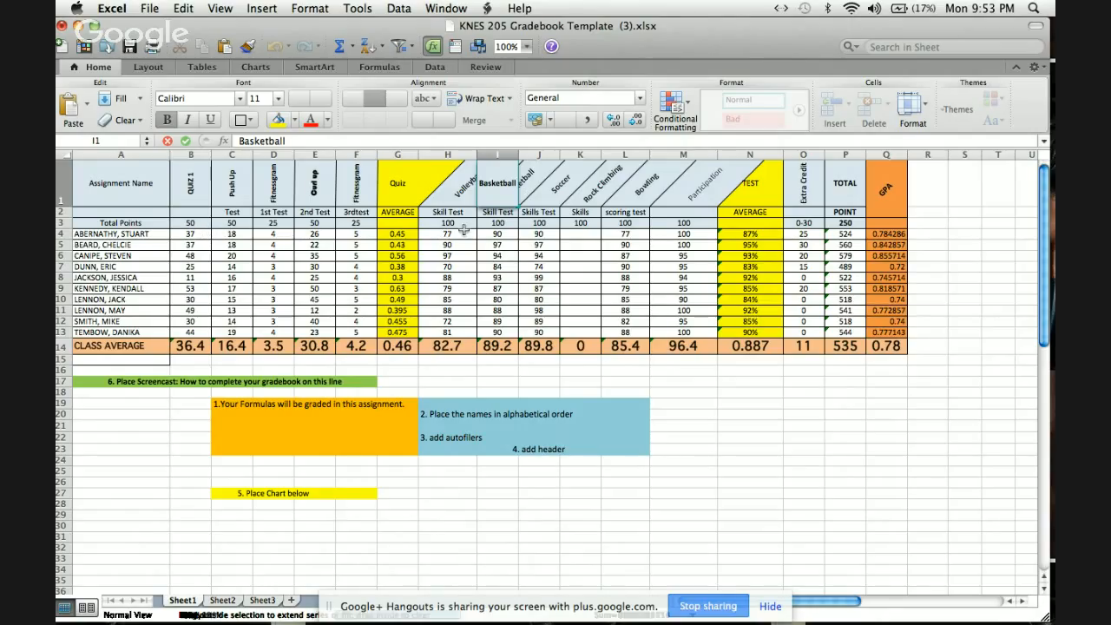
left_click_drag(464, 235, 467, 330)
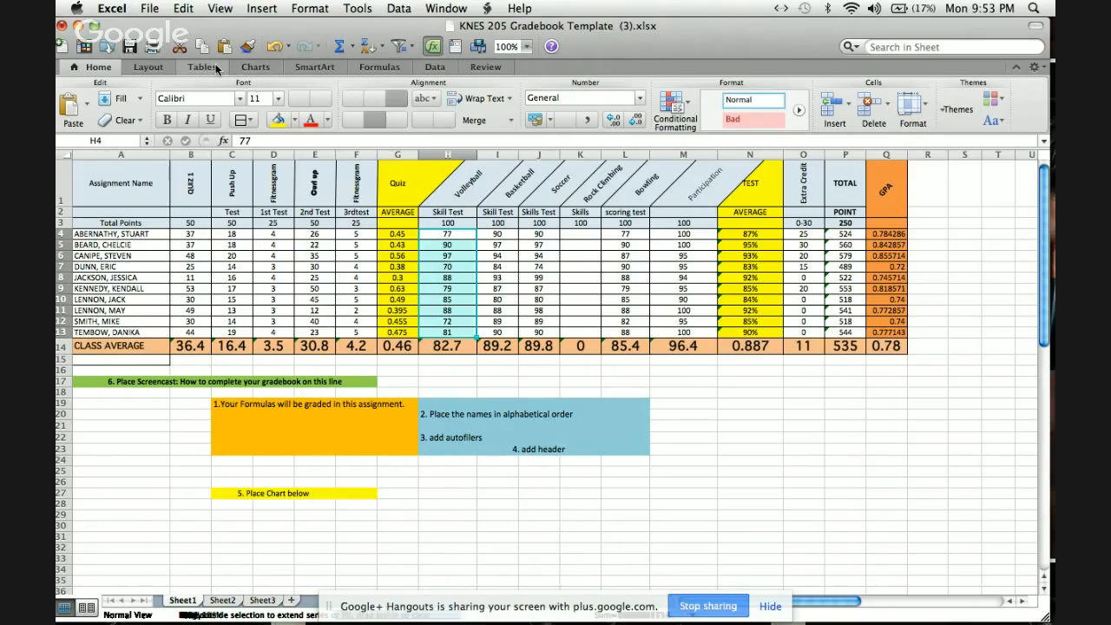
left_click(202, 67)
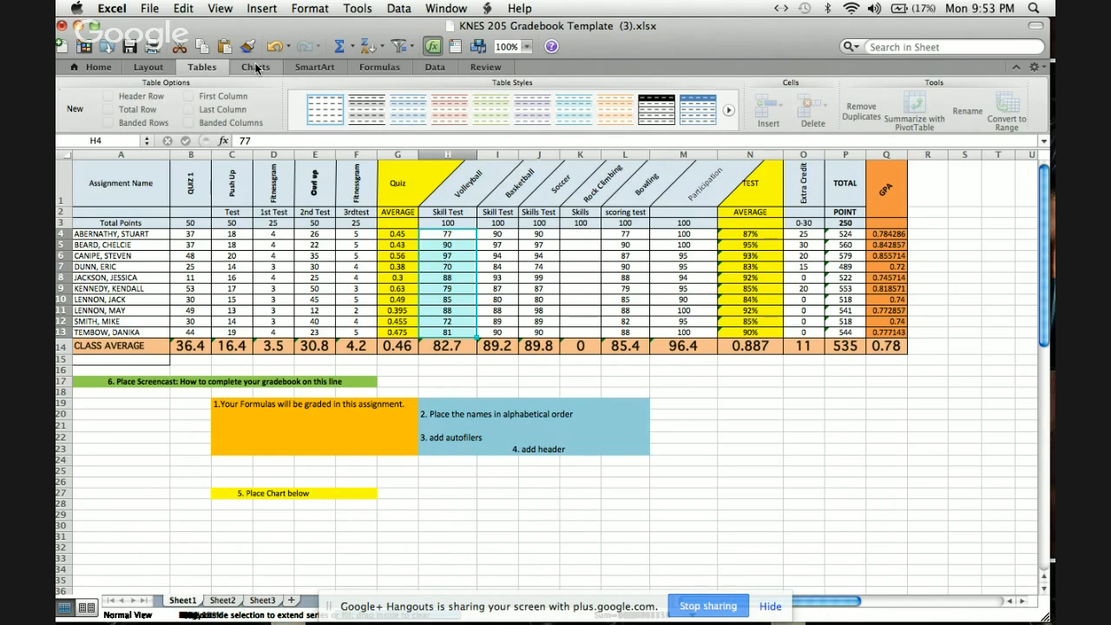
left_click(255, 67)
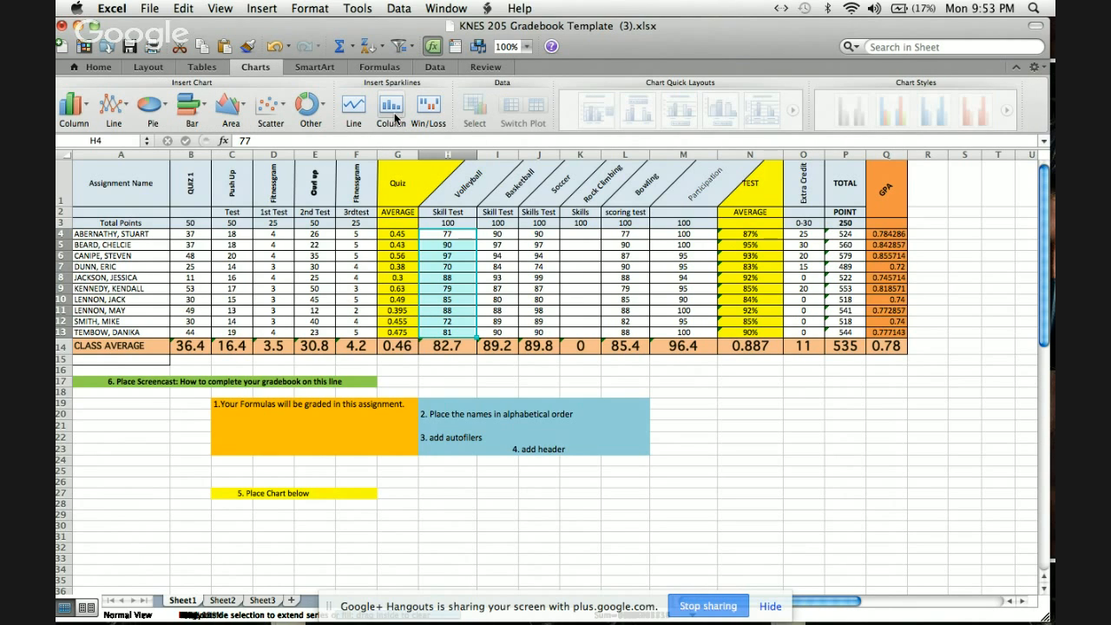
left_click(86, 114)
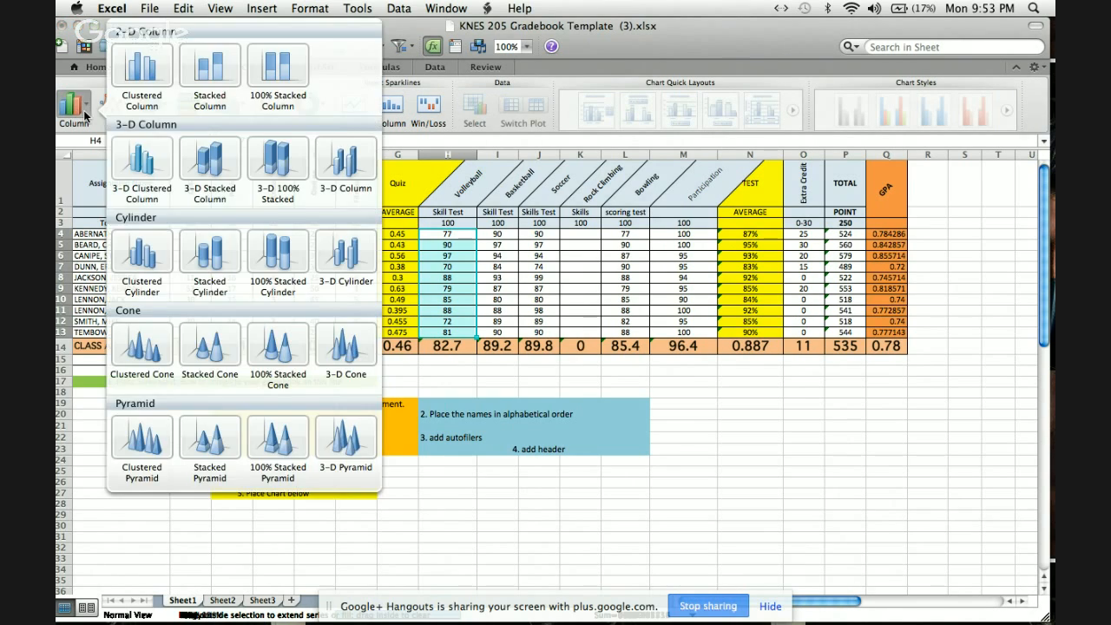
left_click(152, 82)
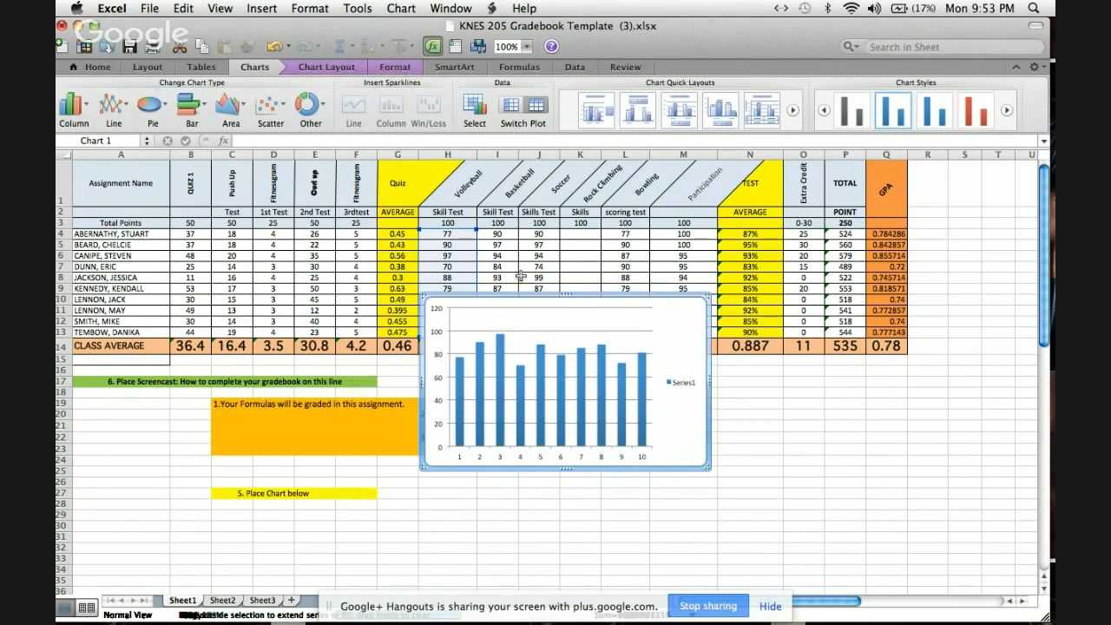
left_click_drag(533, 304, 522, 412)
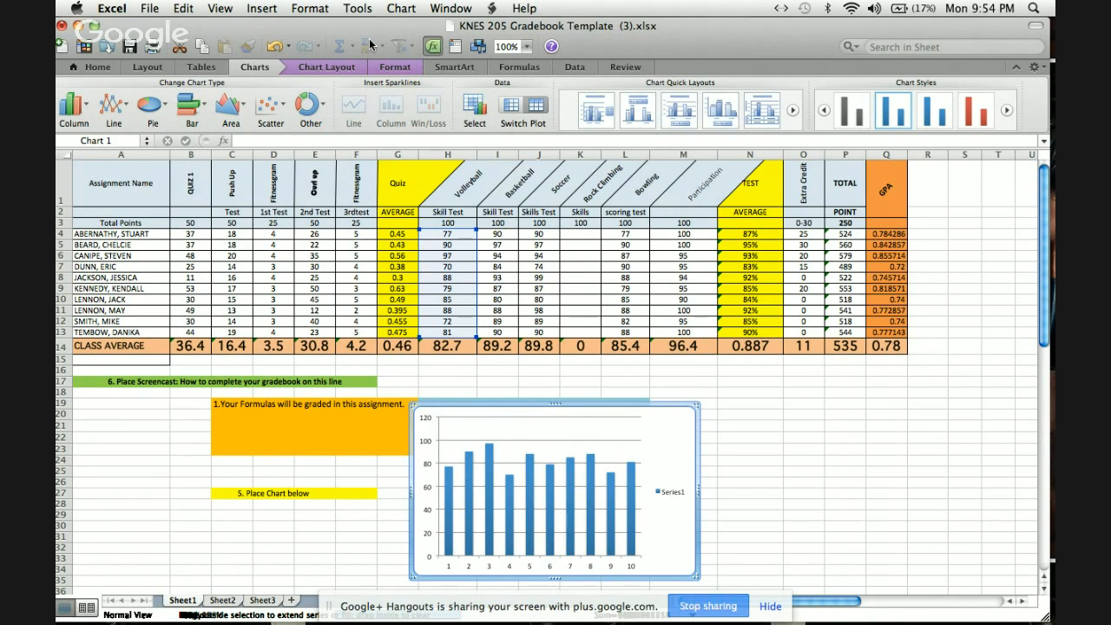
Insert a 2-D pie chart of the scores in E4:E13 and move it below the gradebook, beside the column chart.
left_click(351, 68)
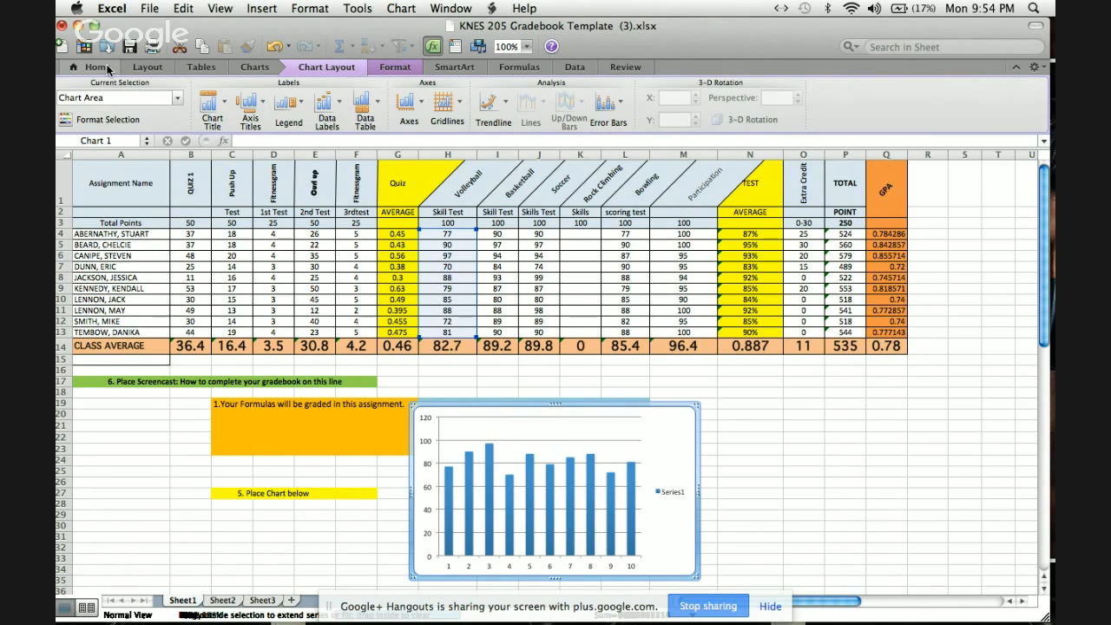
left_click(256, 67)
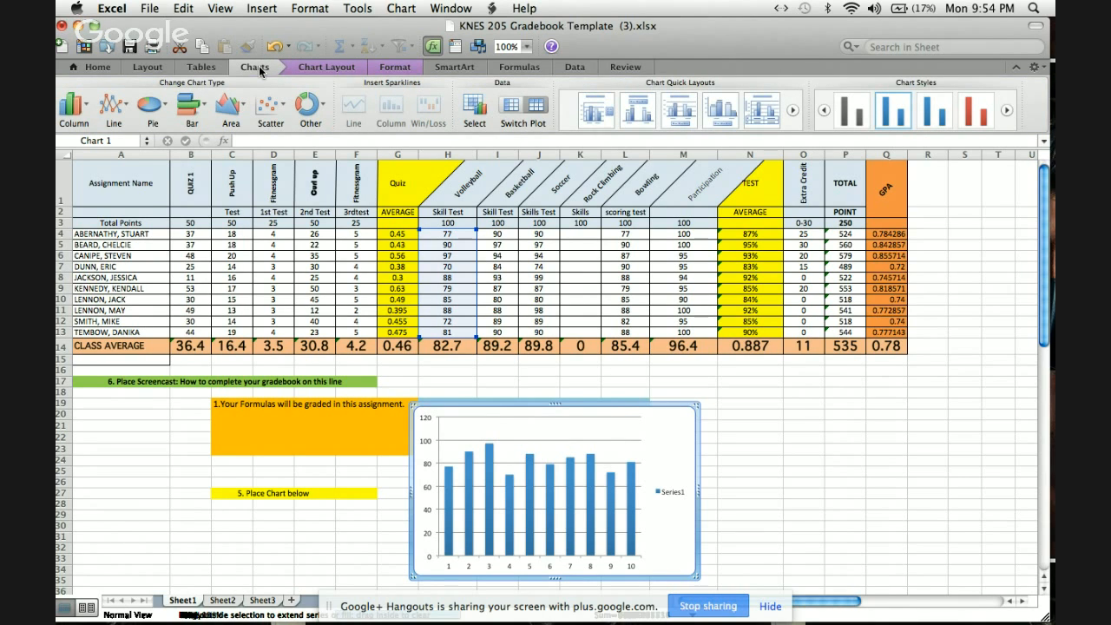
left_click_drag(323, 233, 327, 333)
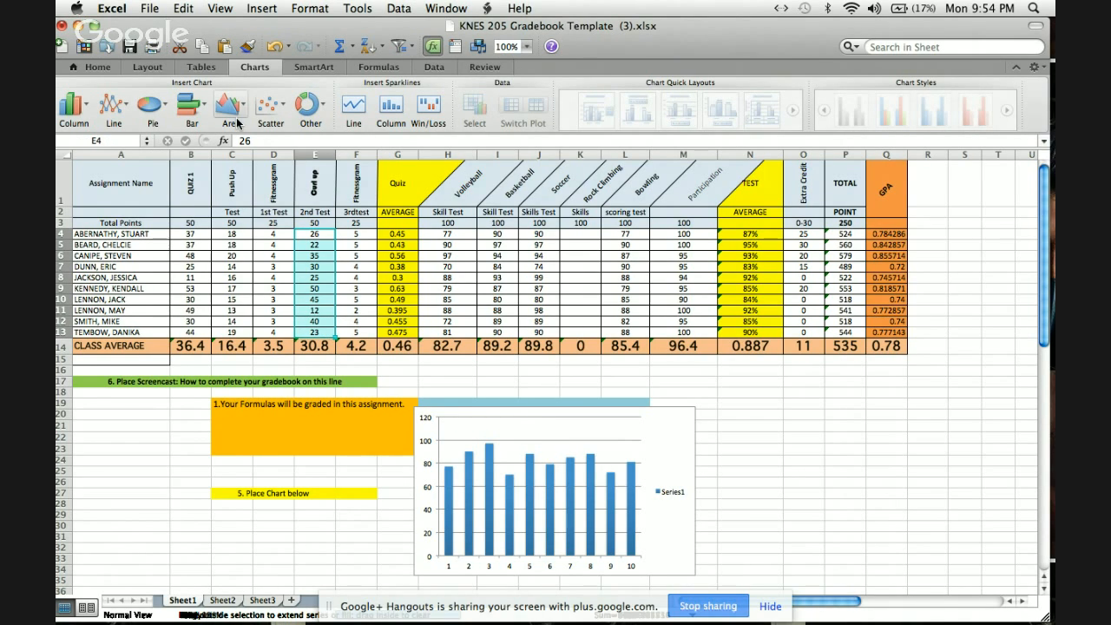
left_click(168, 115)
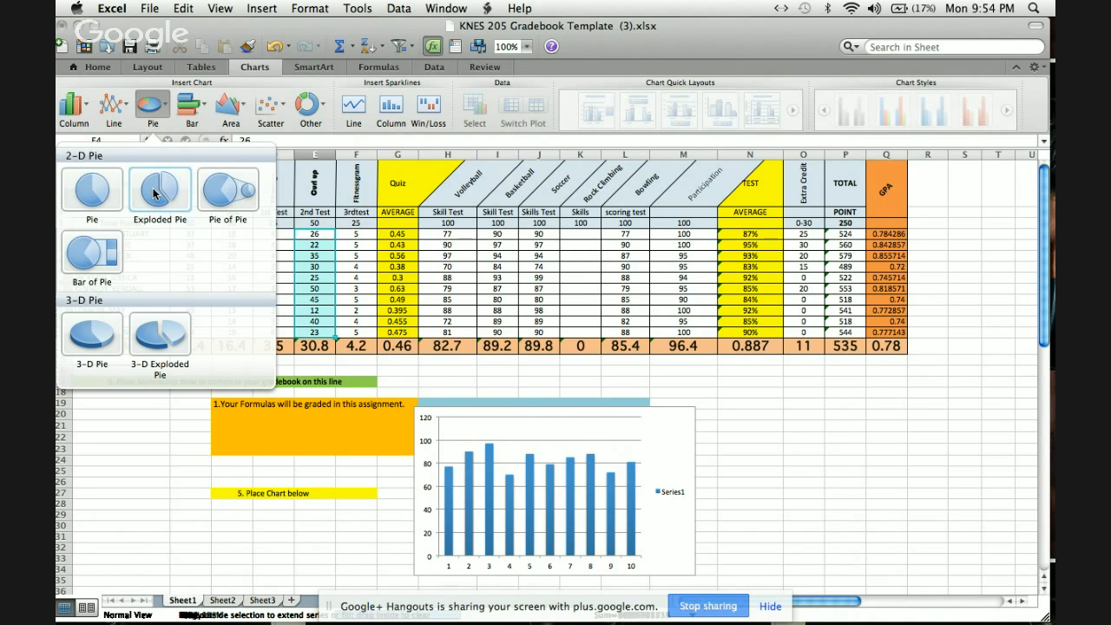
left_click(118, 195)
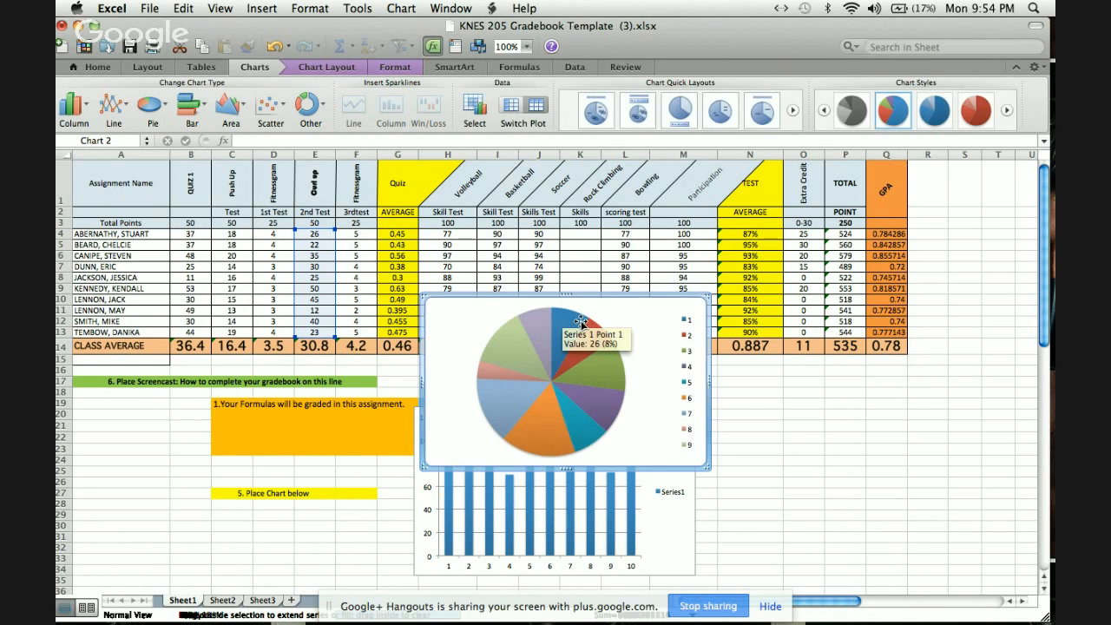
left_click_drag(612, 318, 331, 407)
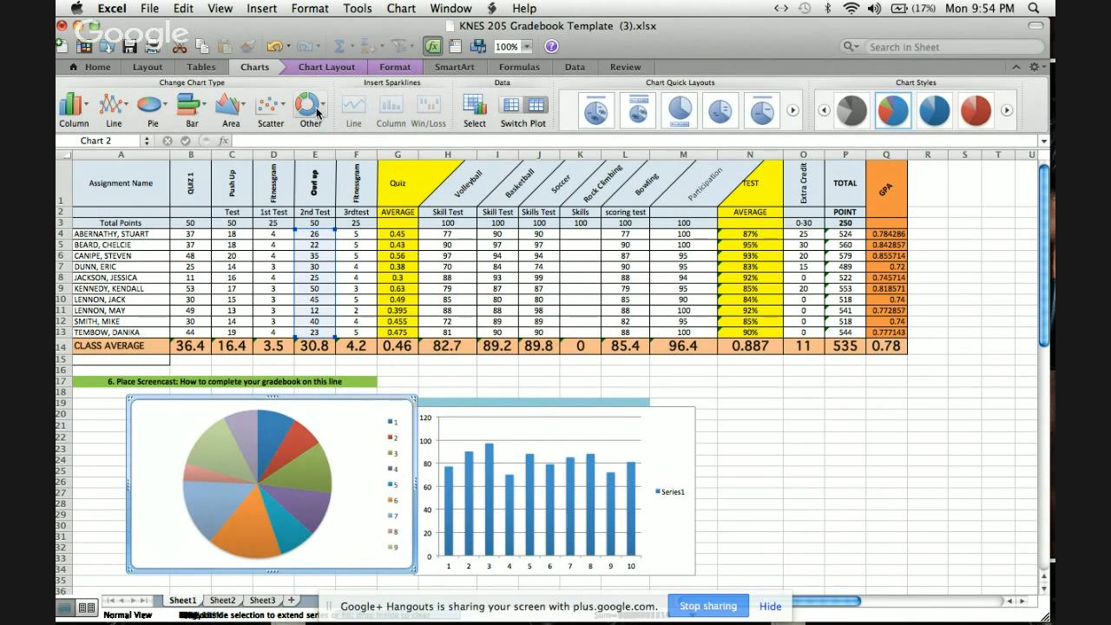
left_click(326, 67)
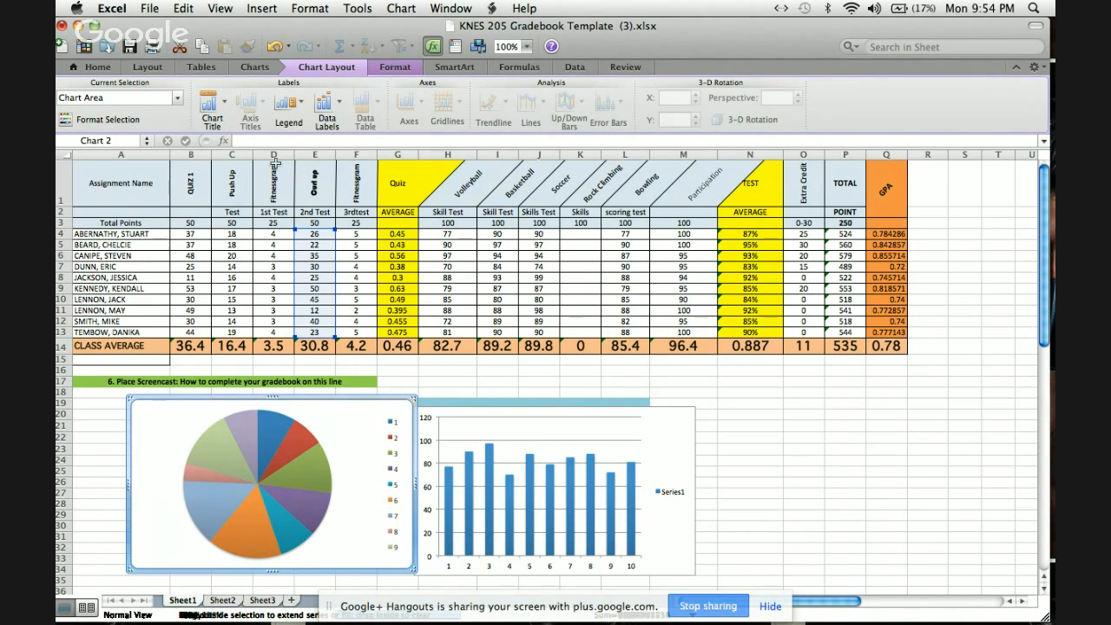
left_click(274, 67)
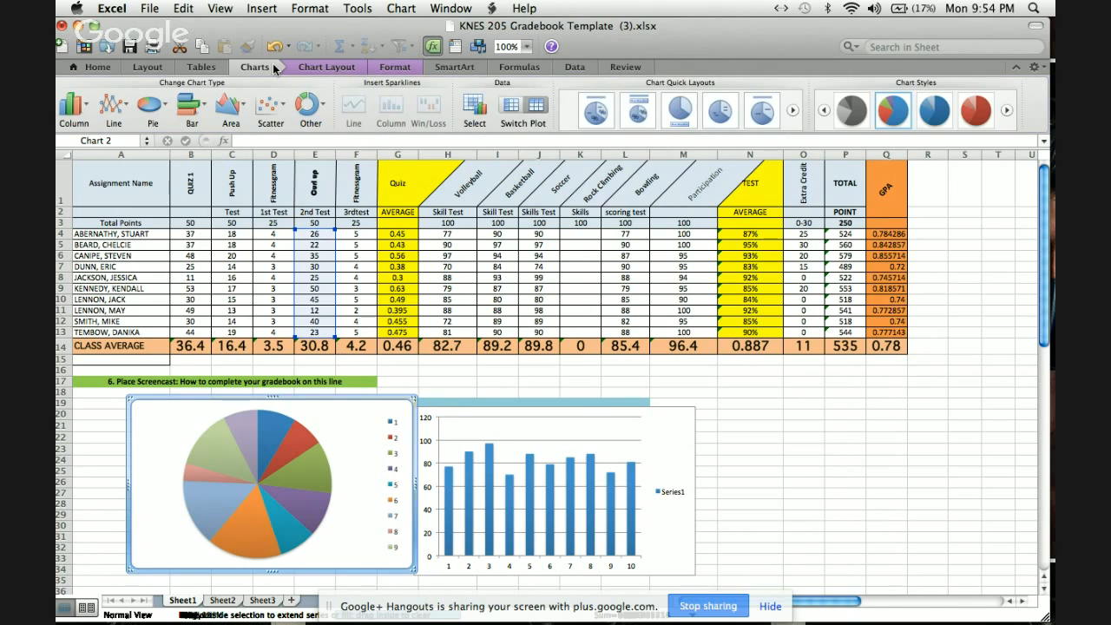
left_click(390, 69)
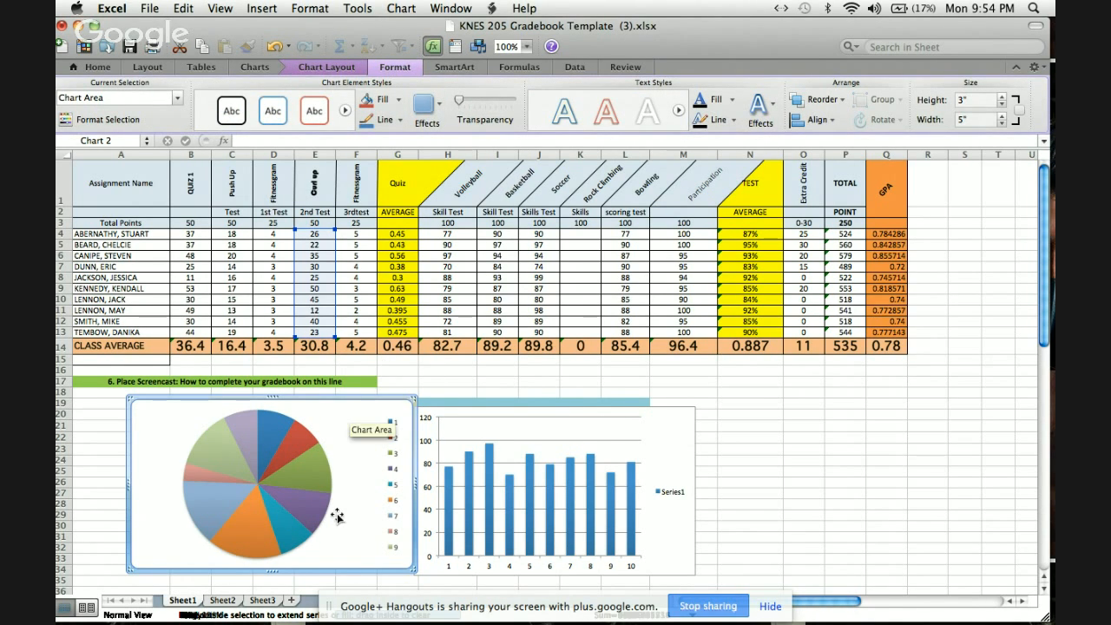
left_click(273, 66)
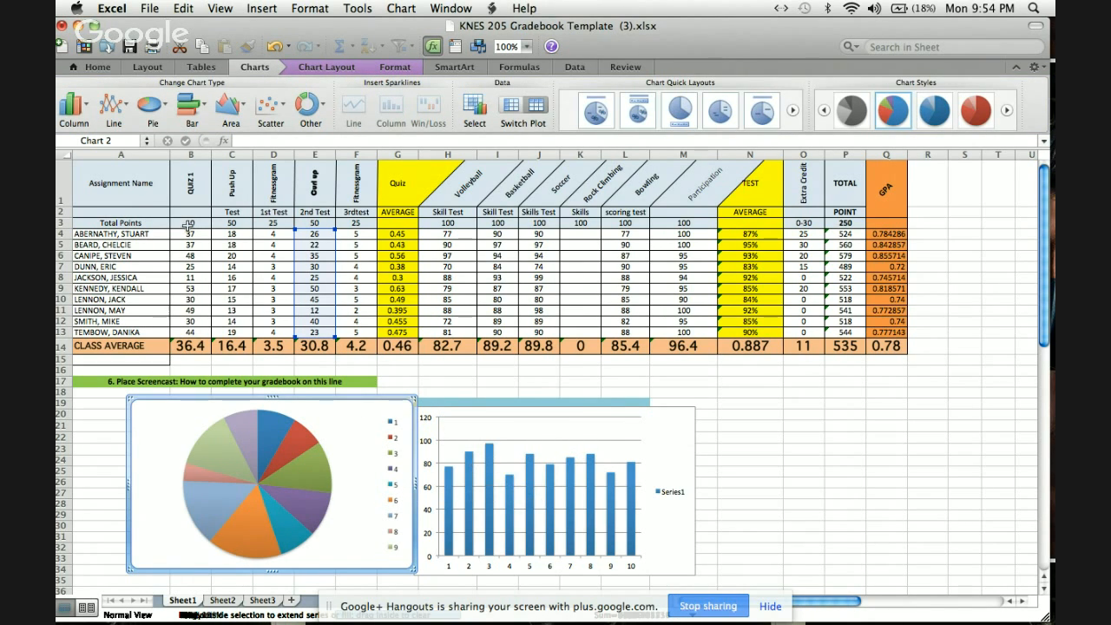
left_click(121, 182)
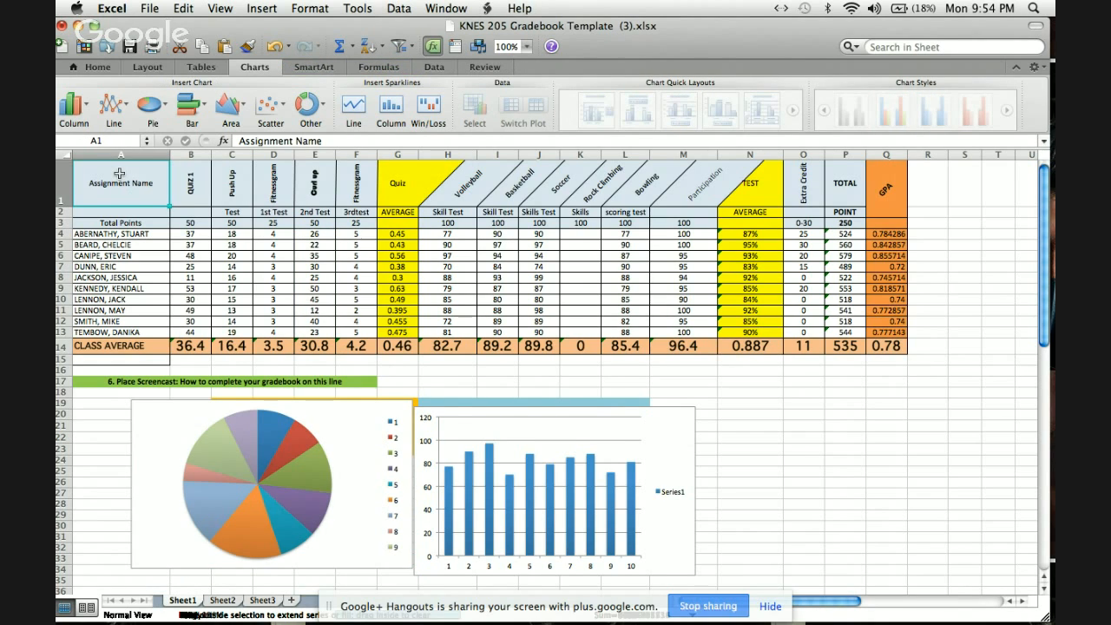
triple_click(119, 177)
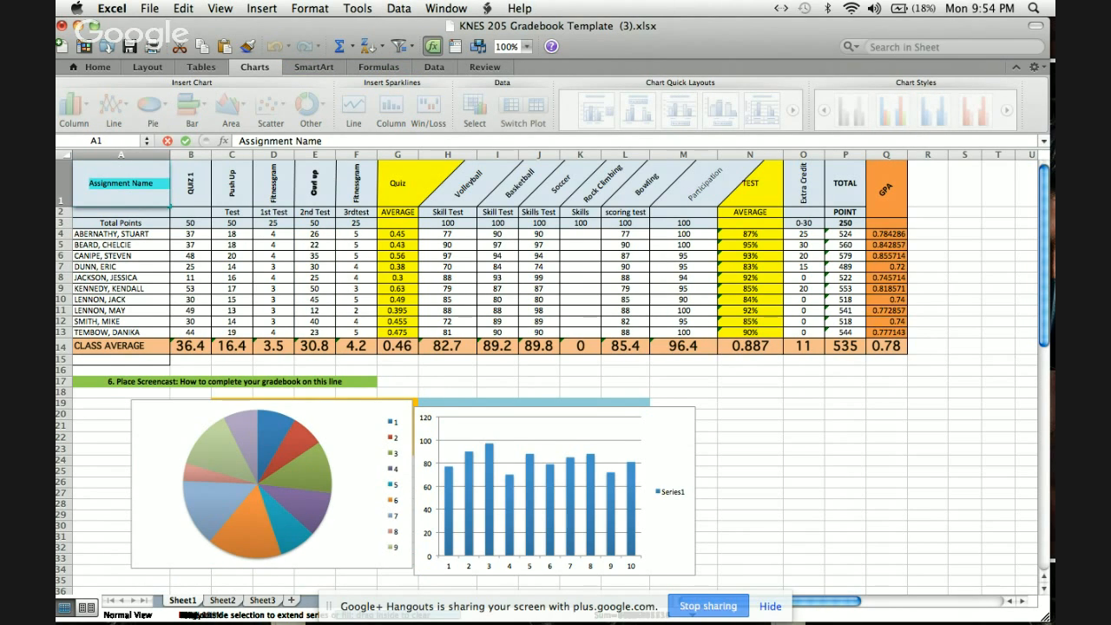
left_click(120, 180)
left_click(91, 218)
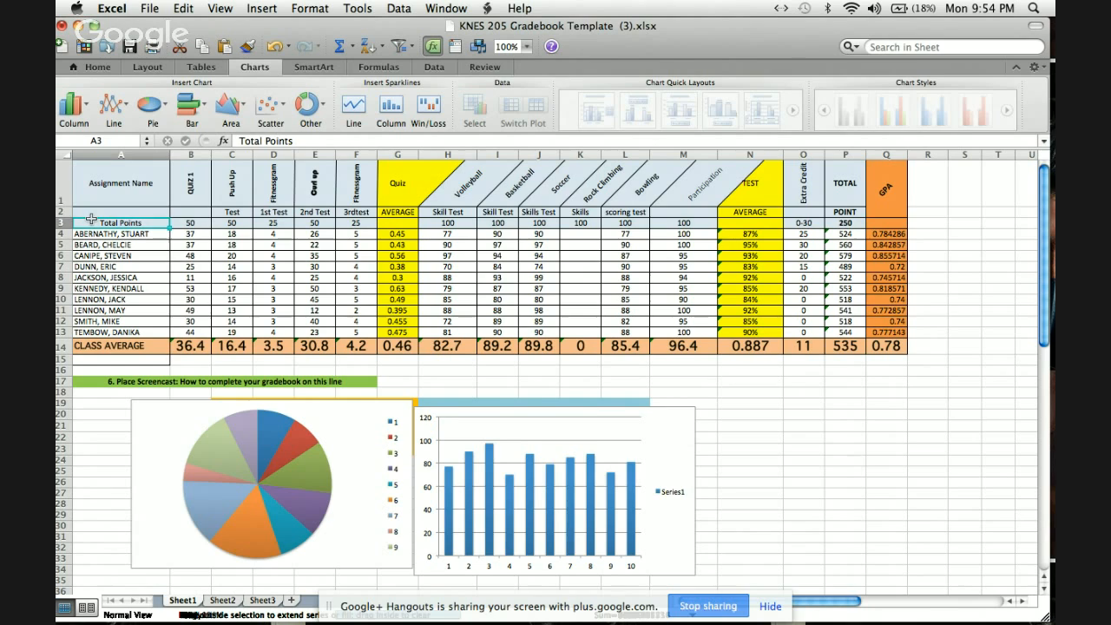
Filter the gradebook's header range A1:Q2 by cell color.
left_click_drag(89, 180, 814, 173)
left_click_drag(835, 189, 882, 177)
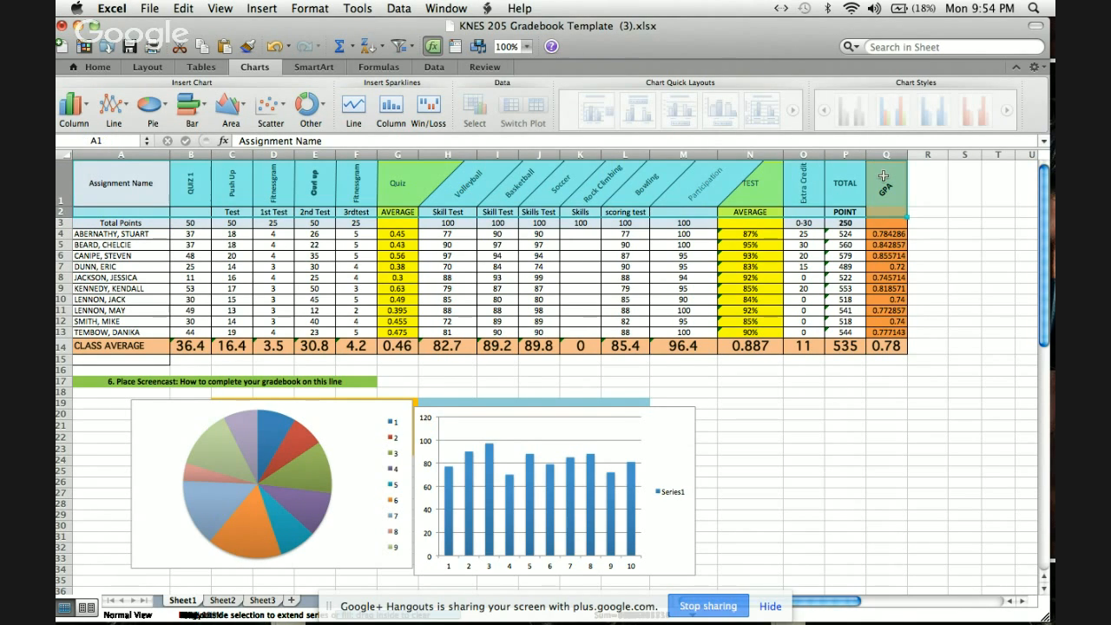
left_click(413, 53)
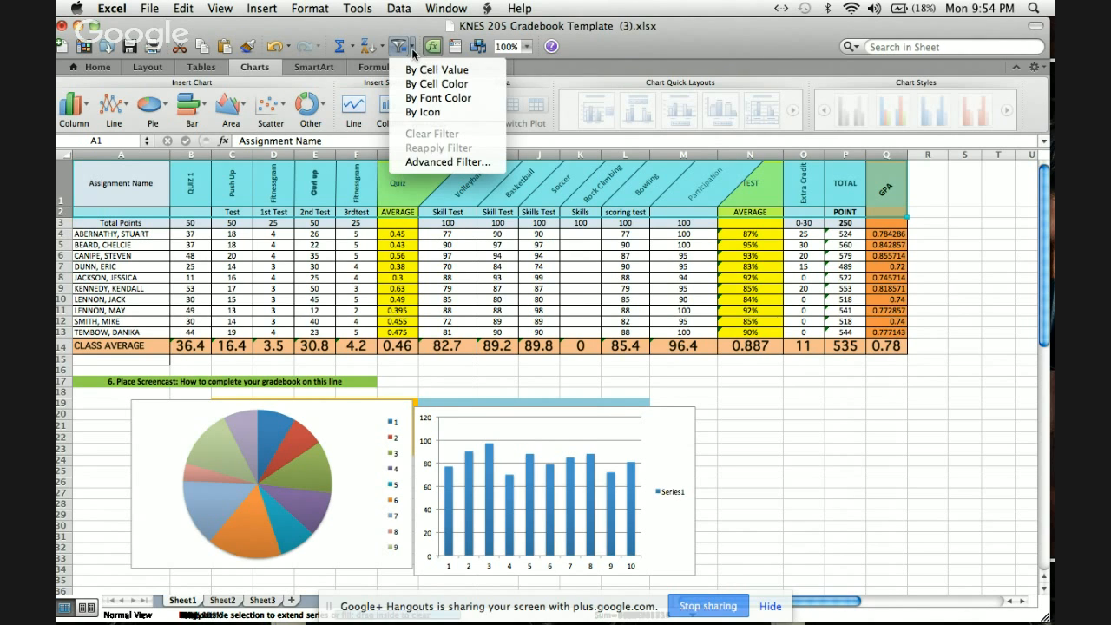
left_click(422, 85)
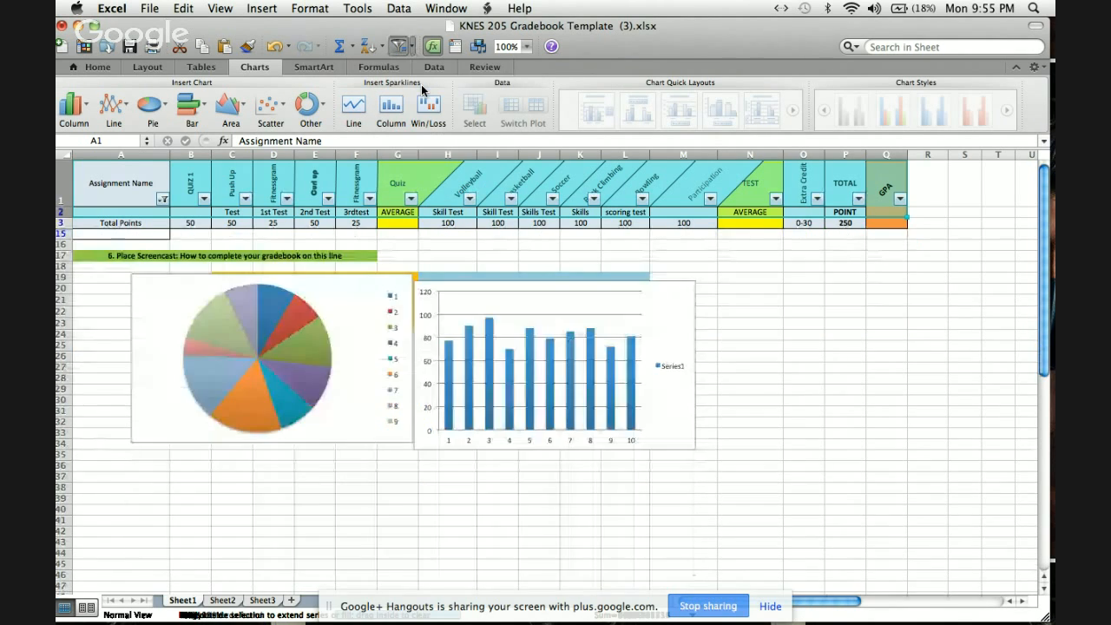
Exclude and re-include AVERAGE in the Quiz column's filter, then remove the filter from the gradebook.
left_click(412, 199)
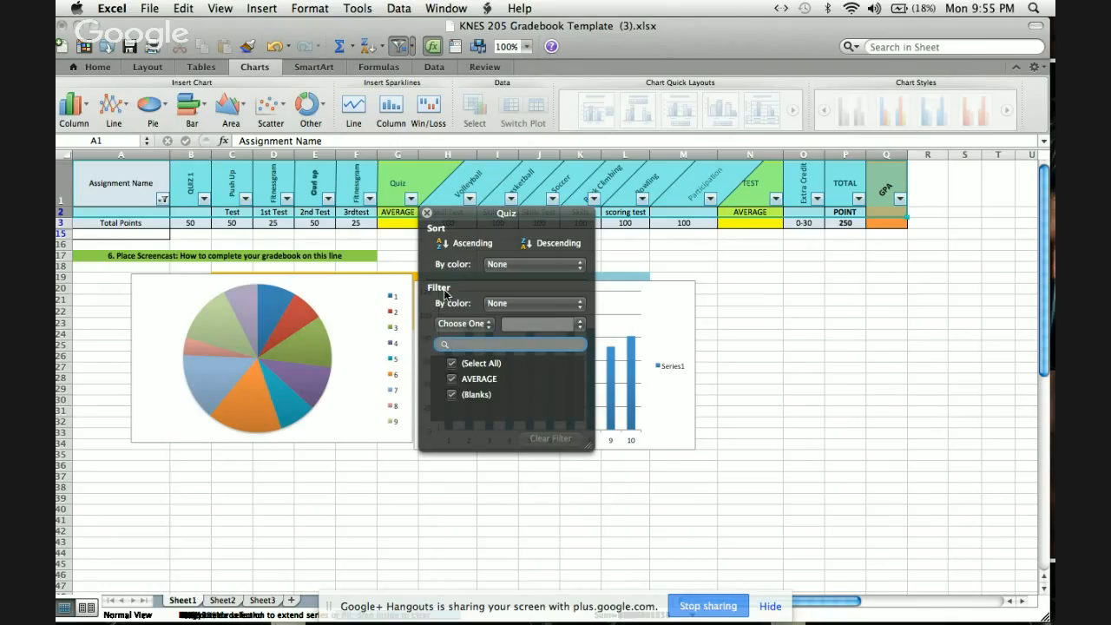
left_click(451, 378)
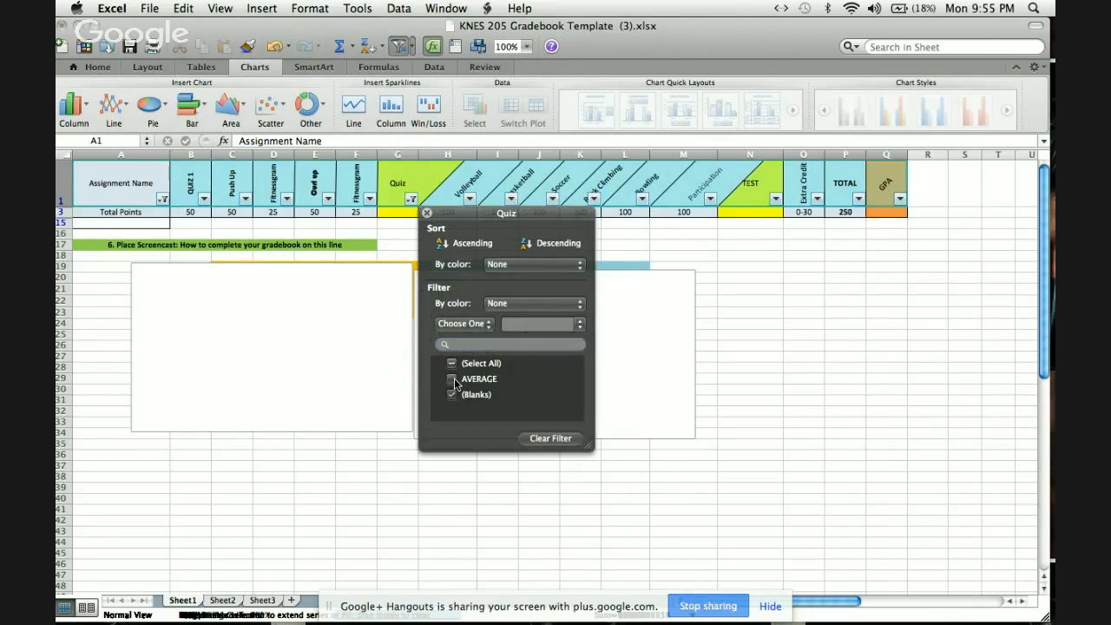
left_click(452, 379)
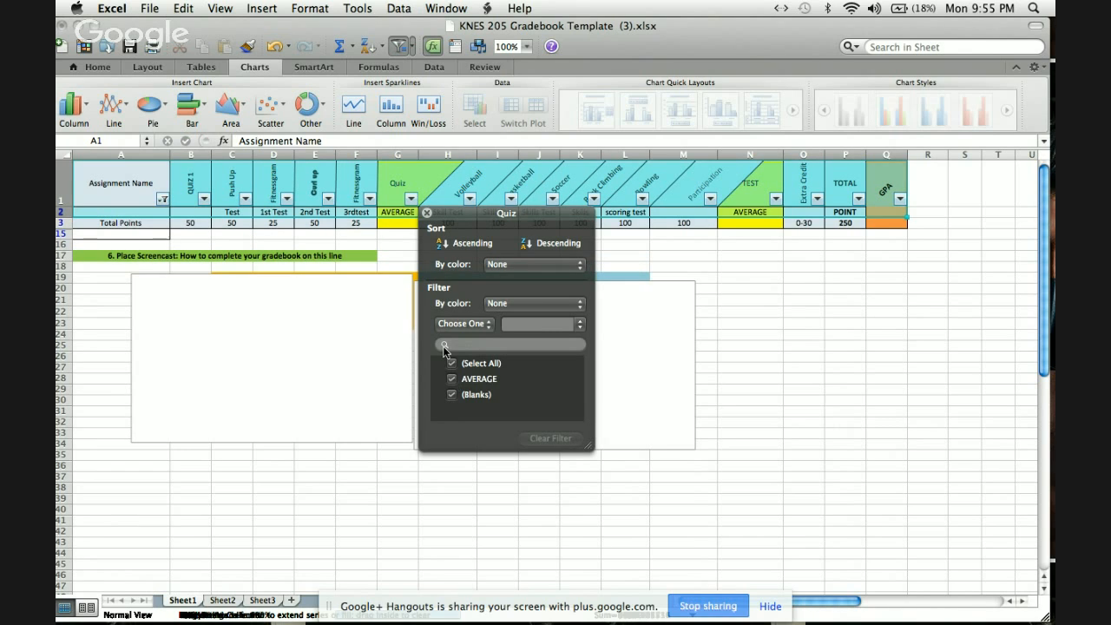
left_click(427, 214)
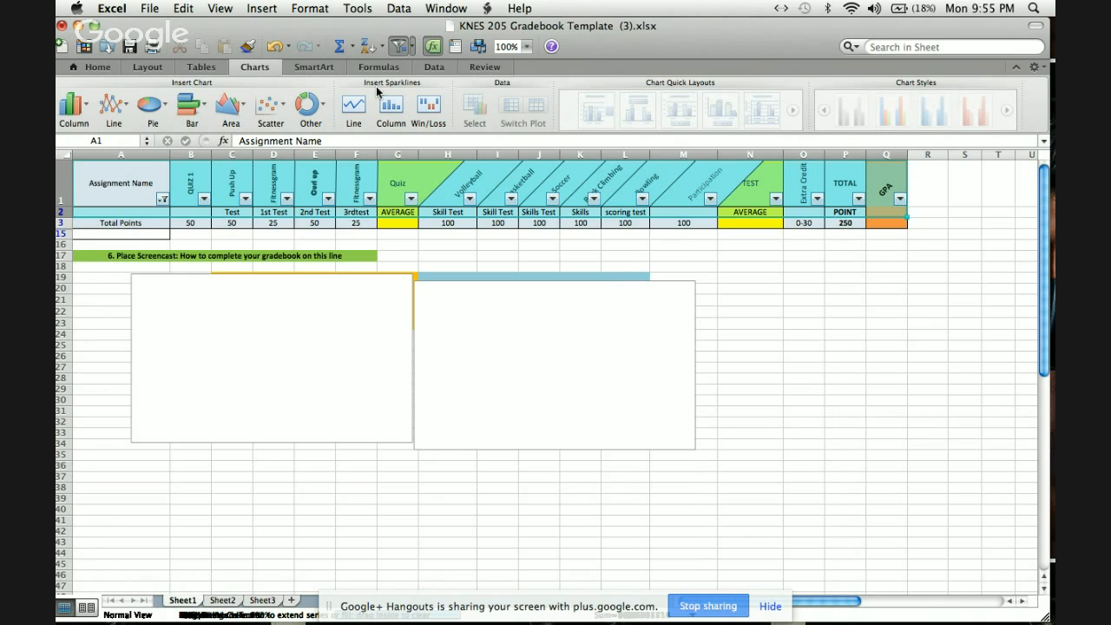
left_click(404, 50)
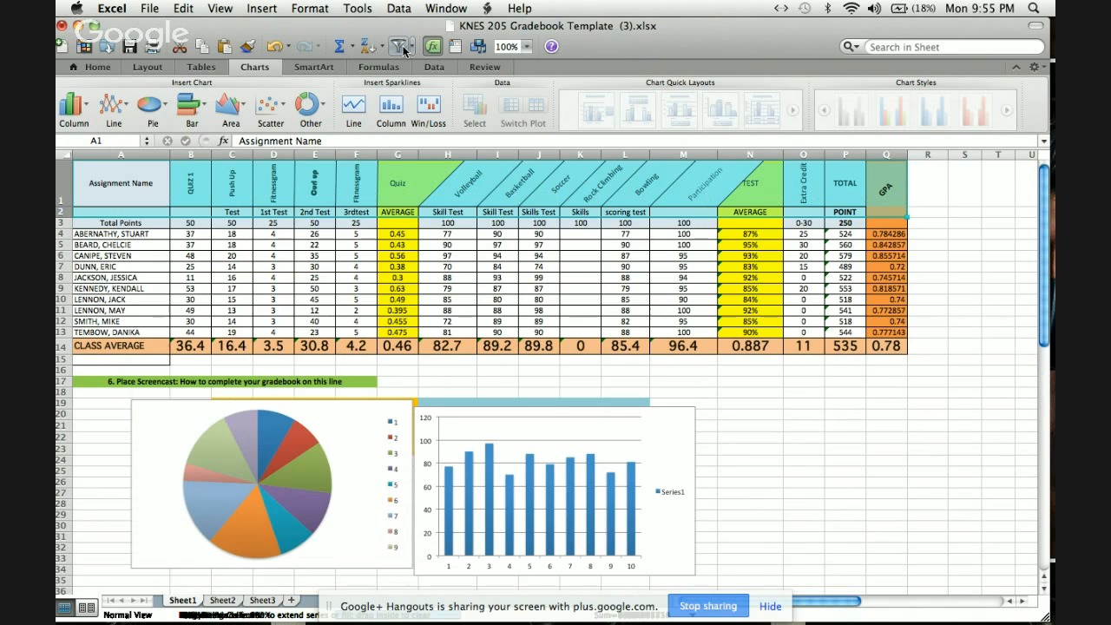
Filter the Volleyball scores in H3:H13 by cell value.
left_click(471, 269)
left_click_drag(448, 223, 442, 334)
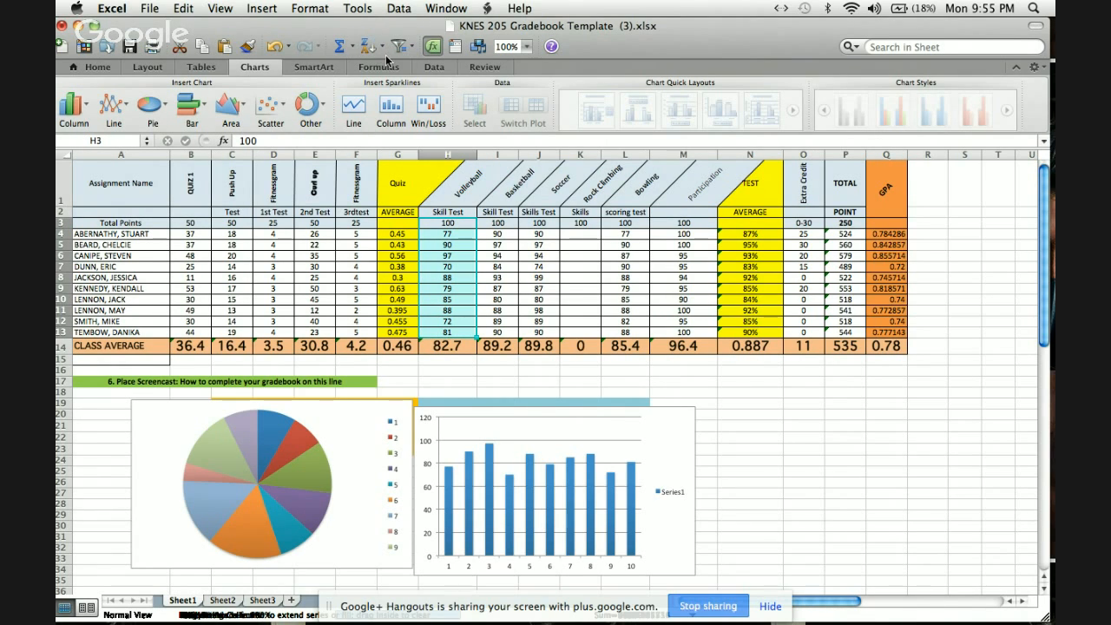
left_click(416, 50)
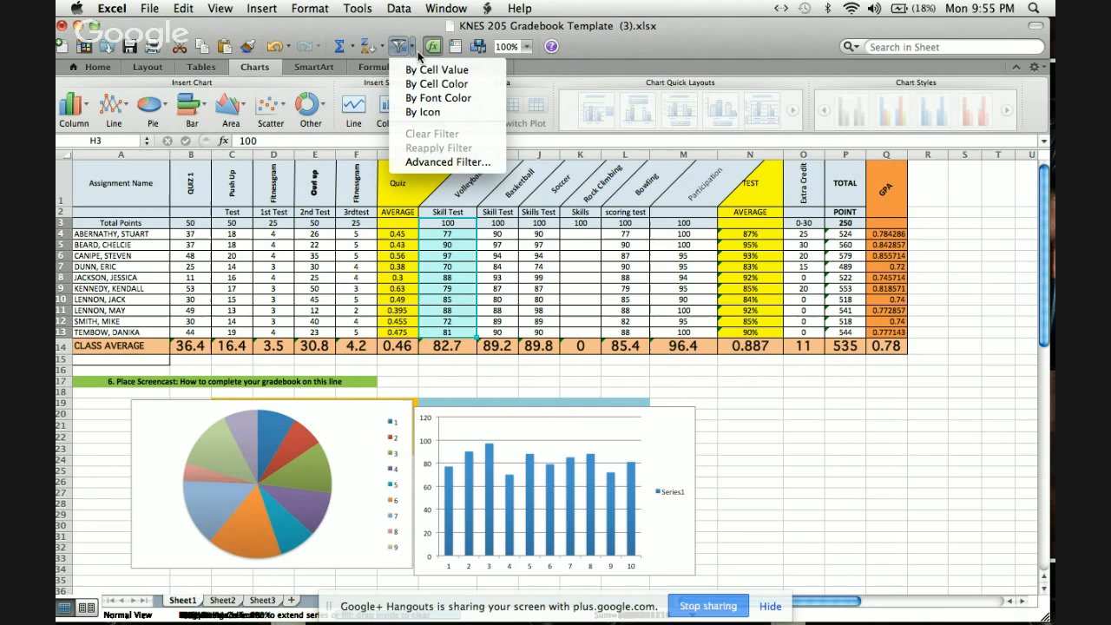
left_click(437, 70)
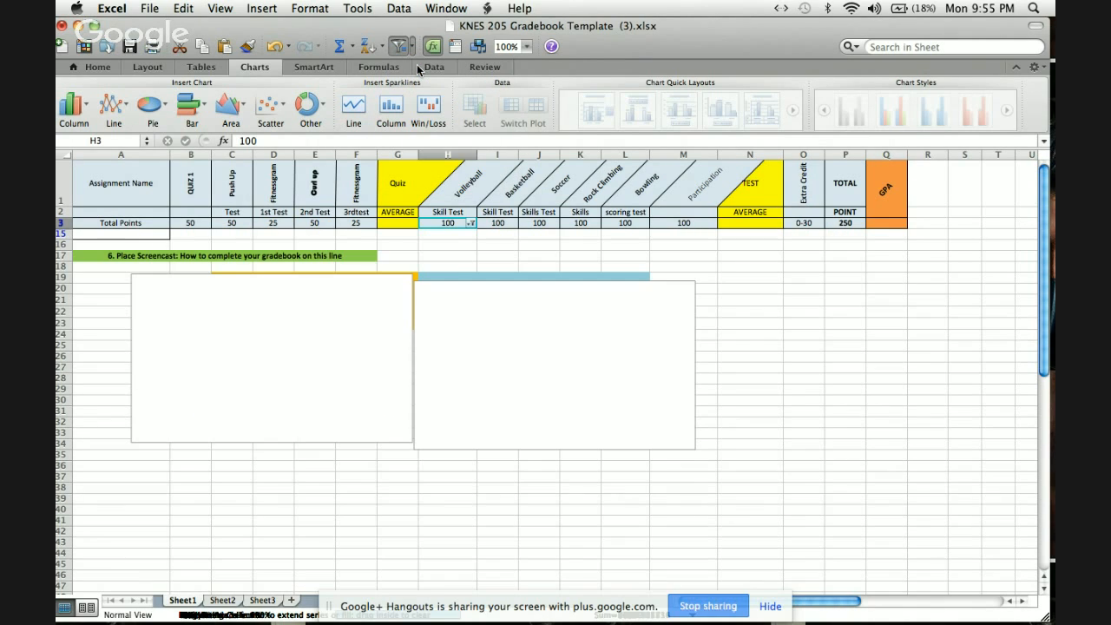
Add the values 70, 72, 77, 79, 81, 82.7, 85 and 88 to the Volleyball column's filter.
left_click(470, 223)
scroll(539, 444, "down", 4)
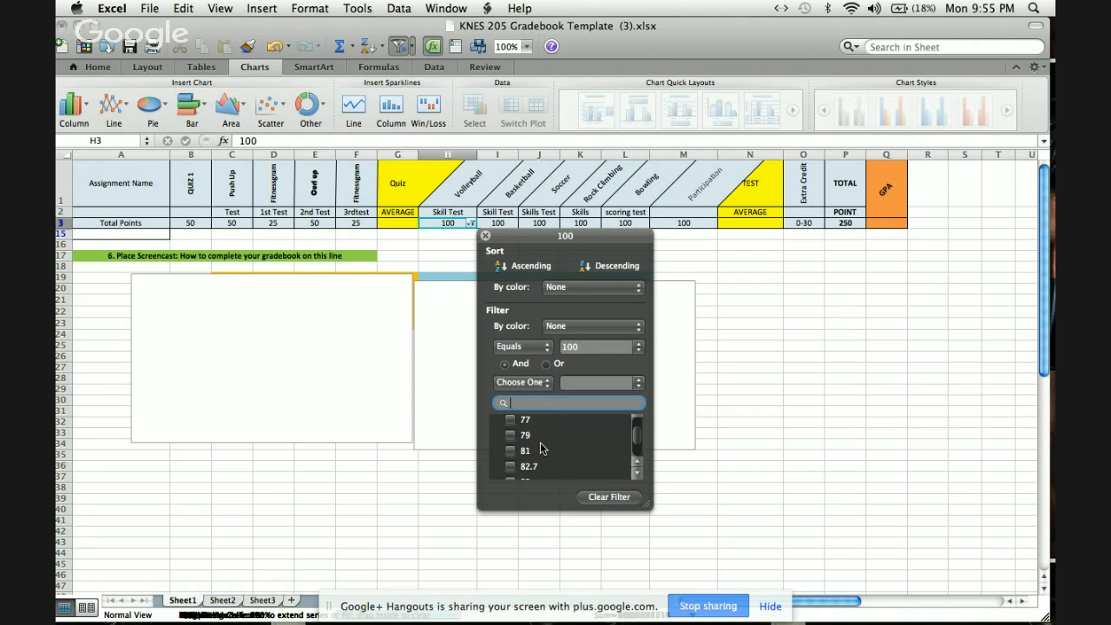
left_click(510, 444)
left_click(509, 433)
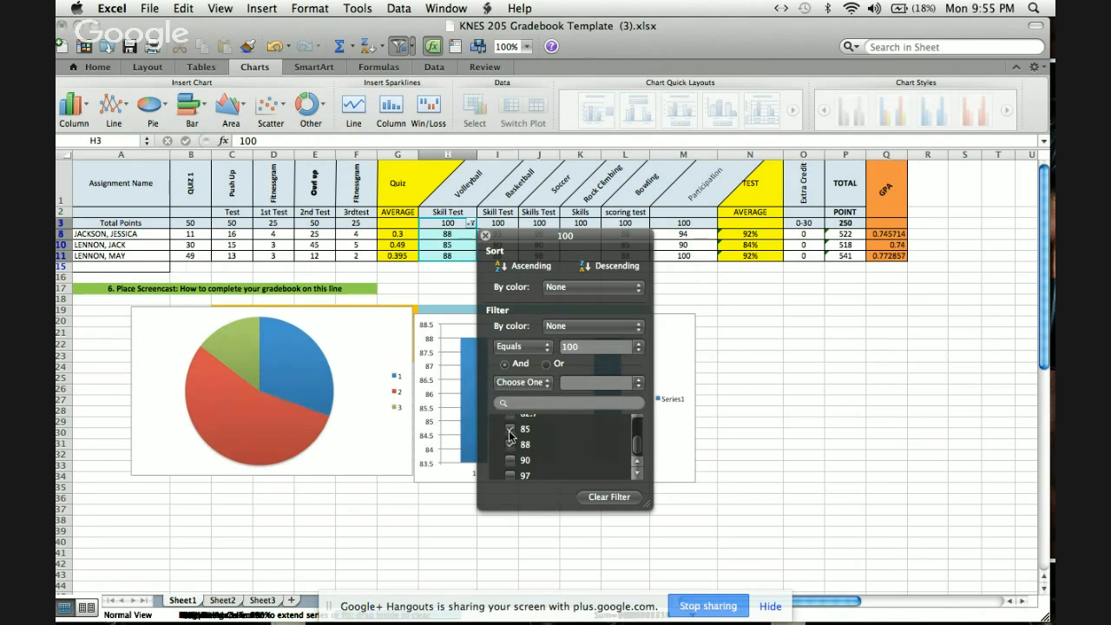
left_click(510, 424)
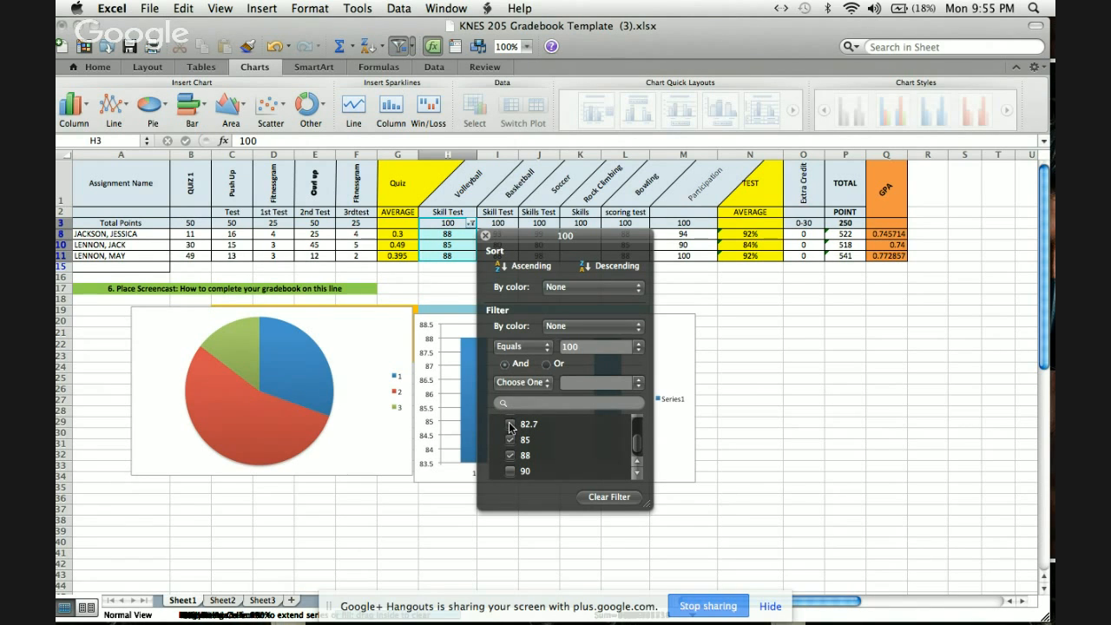
scroll(510, 425, "up", 3)
left_click(509, 426)
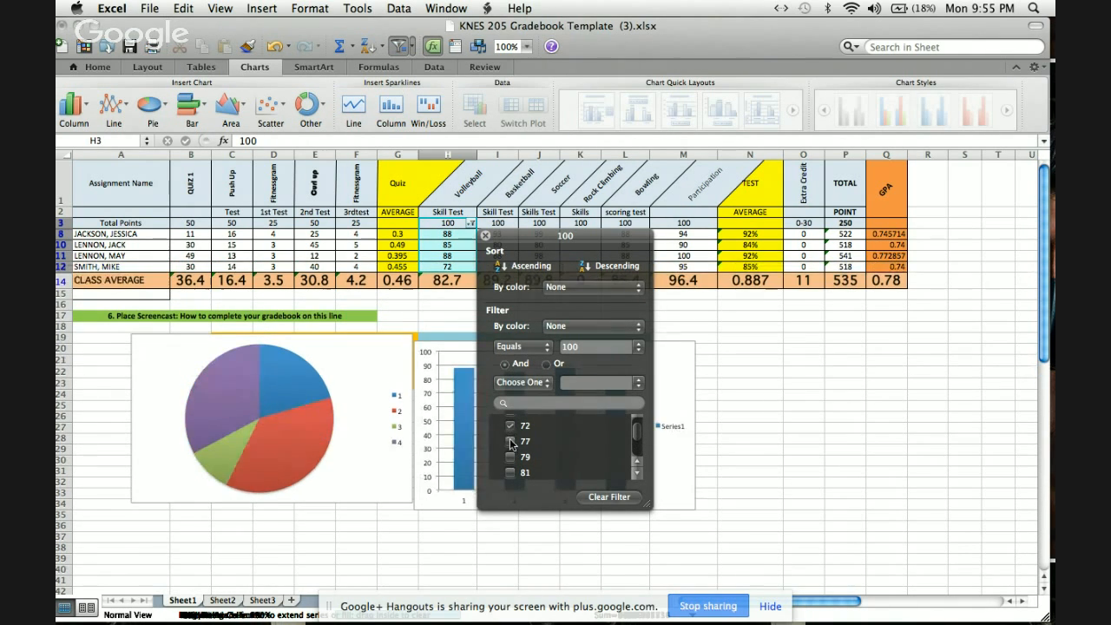
left_click(510, 442)
left_click(510, 457)
left_click(510, 446)
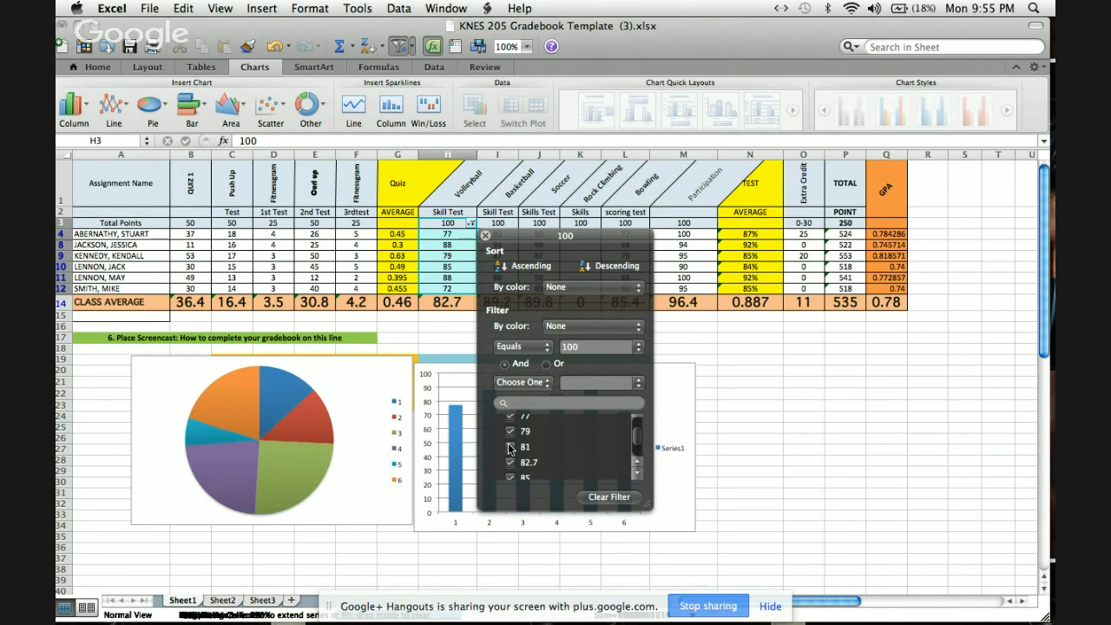
left_click(510, 439)
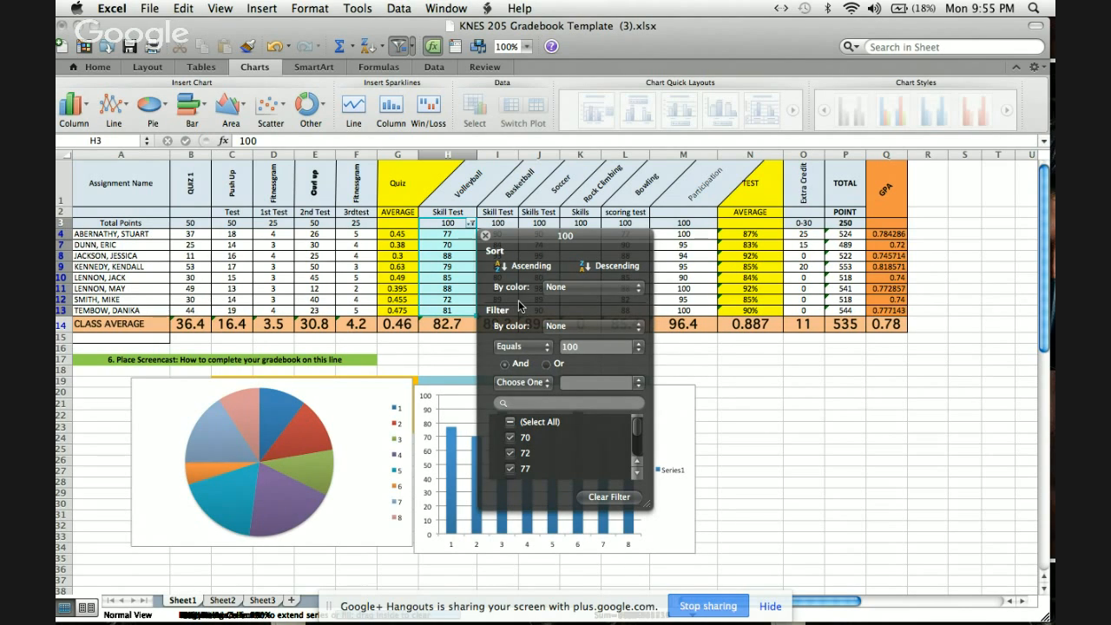
Review the values in the Volleyball filter list, close it, and remove the filter.
scroll(589, 456, "down", 5)
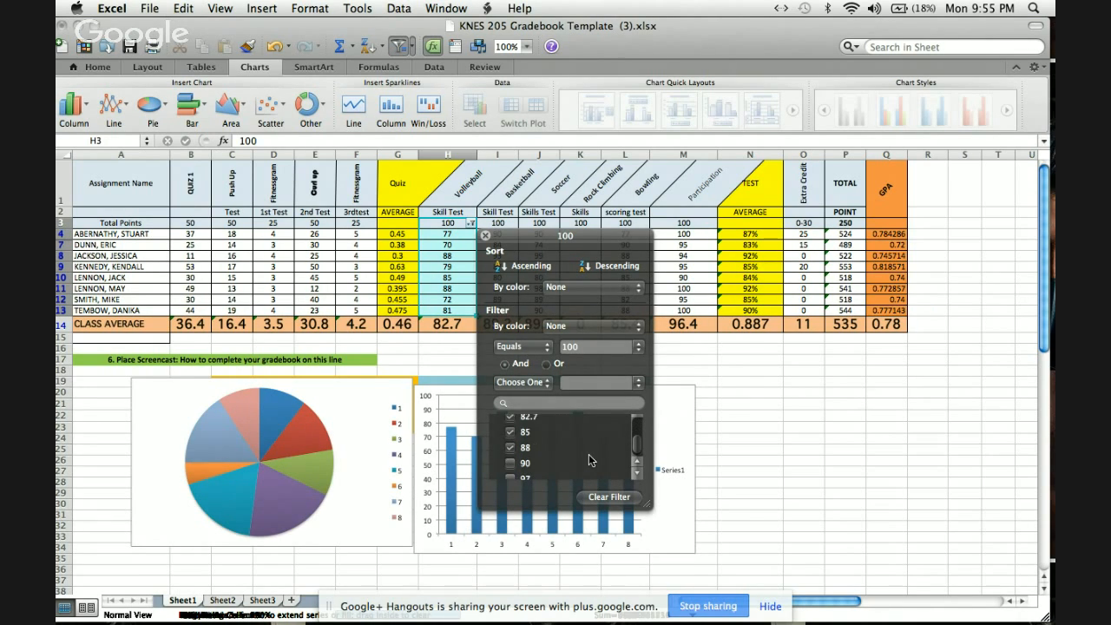
scroll(588, 454, "up", 5)
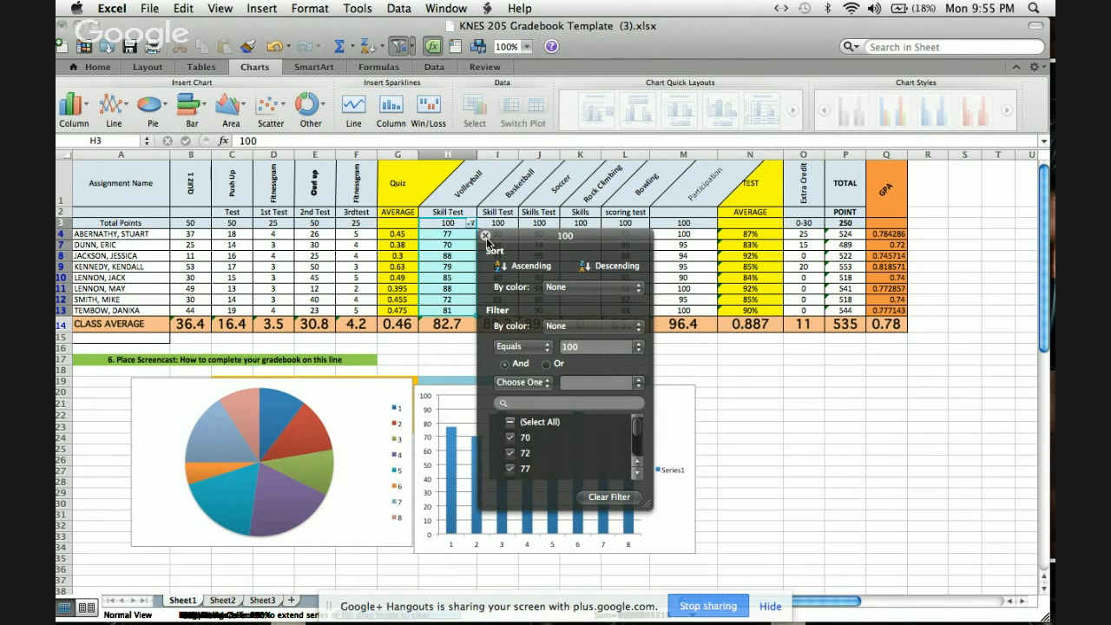
left_click(486, 236)
left_click(401, 45)
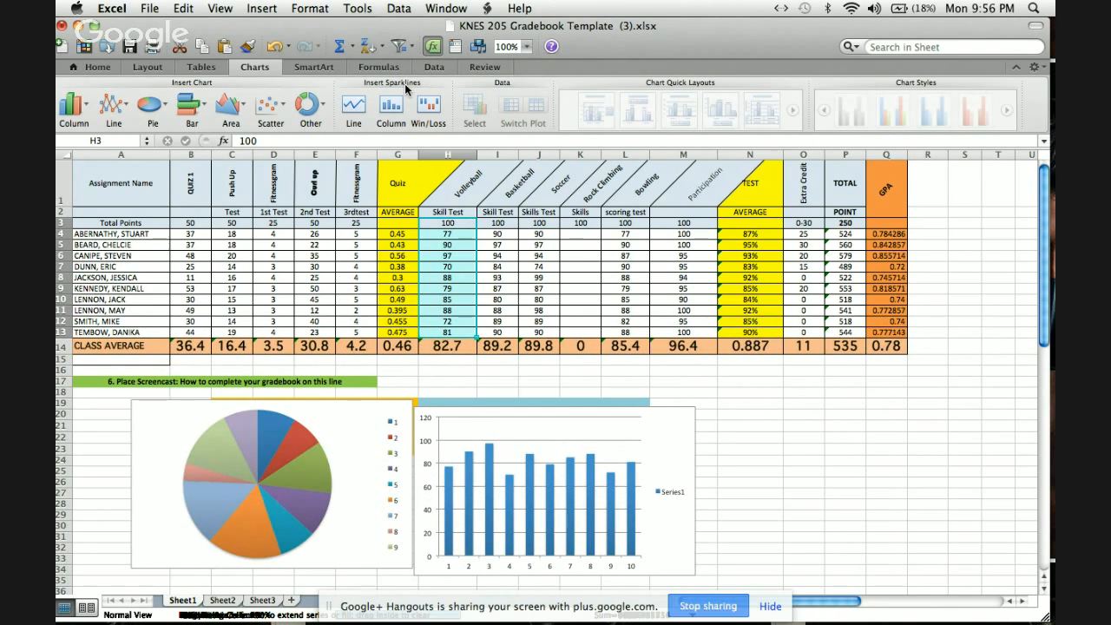
left_click(109, 64)
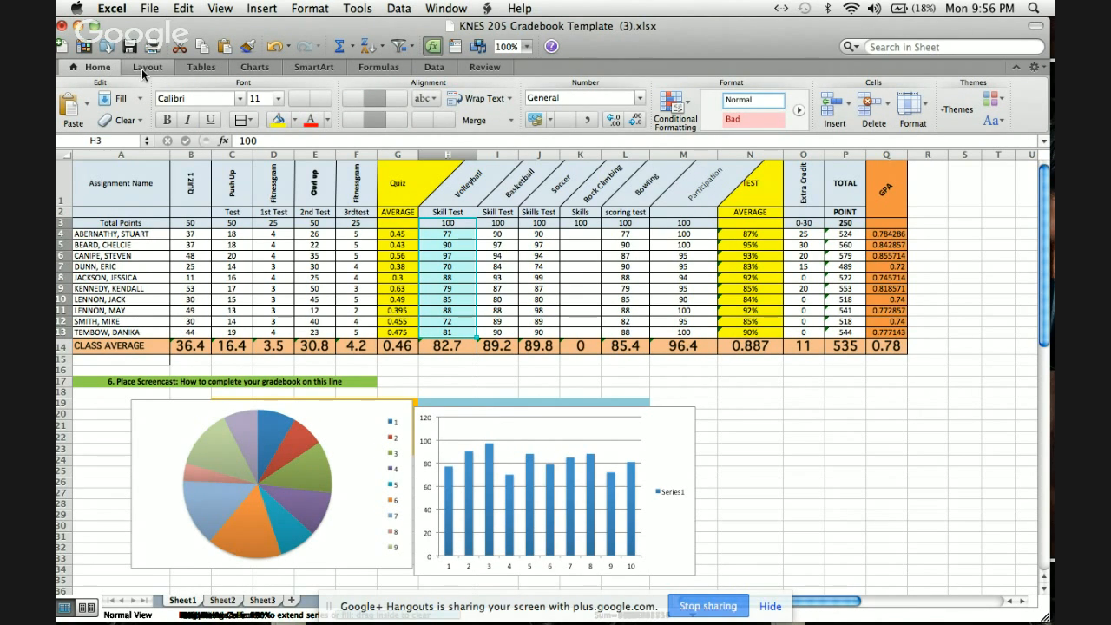
left_click(143, 70)
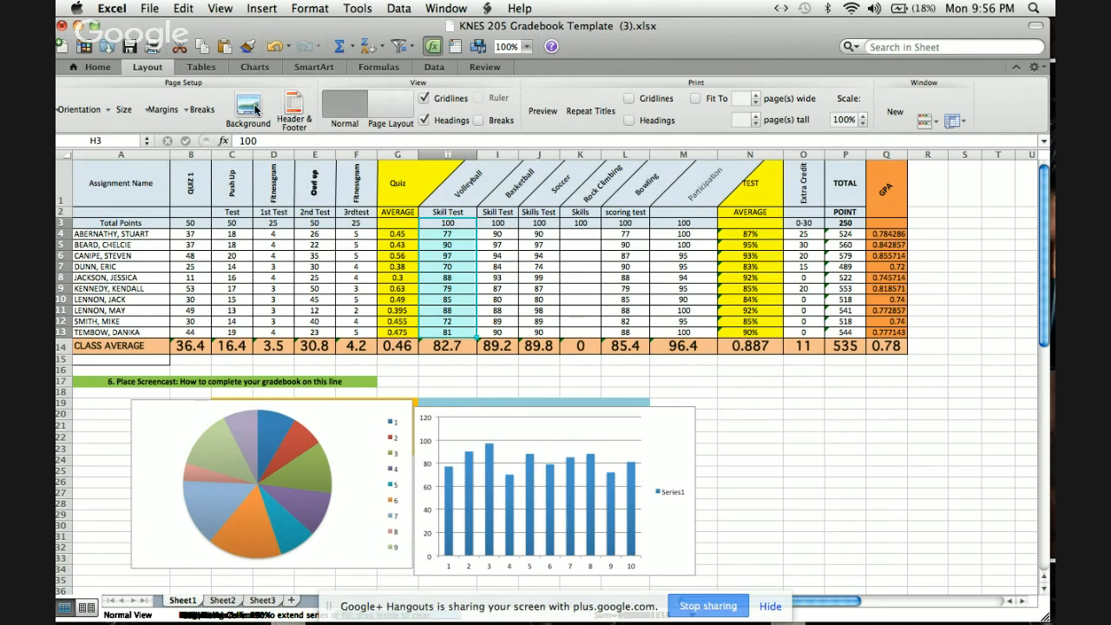
Add a custom page header with the instructor's full name and "Knes 205" on separate lines in the left section.
left_click(295, 108)
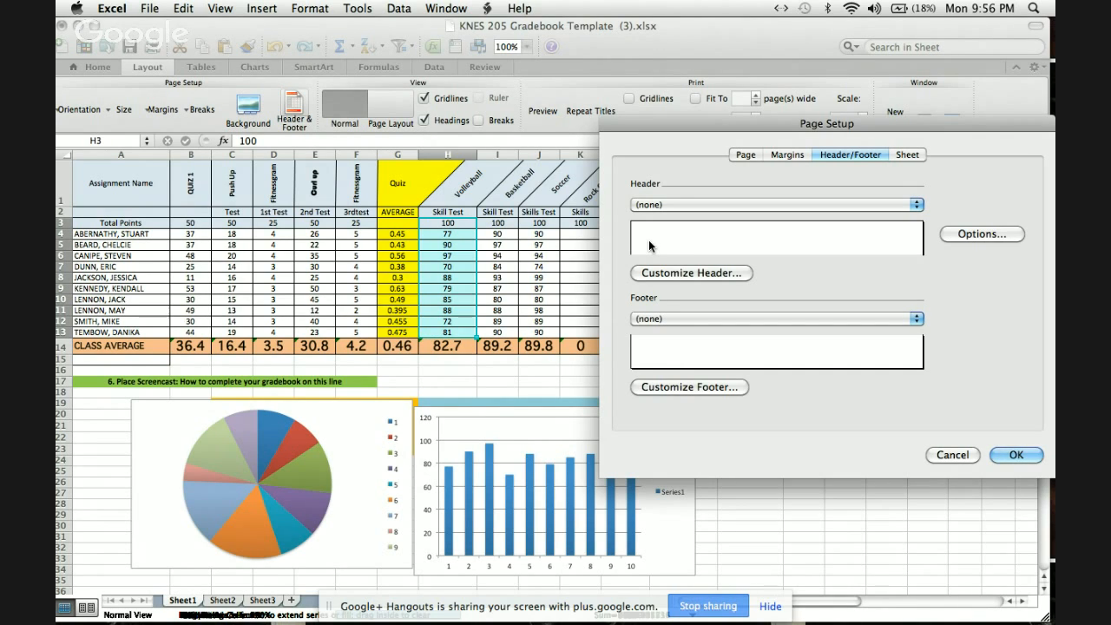
left_click(724, 274)
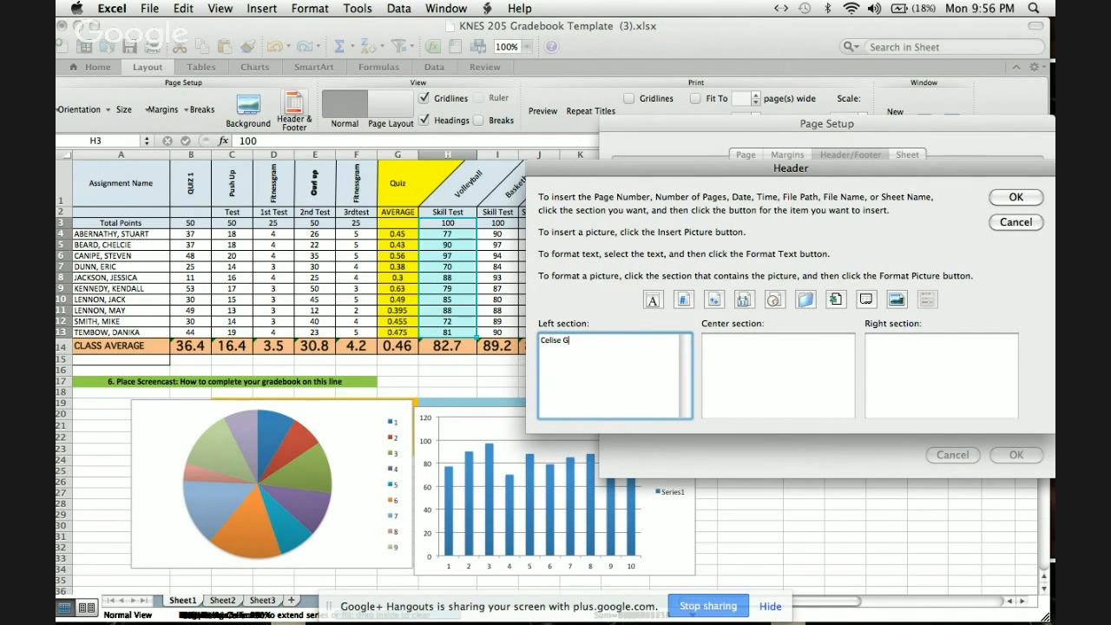
key("Return")
type("Knes 205")
left_click(1020, 200)
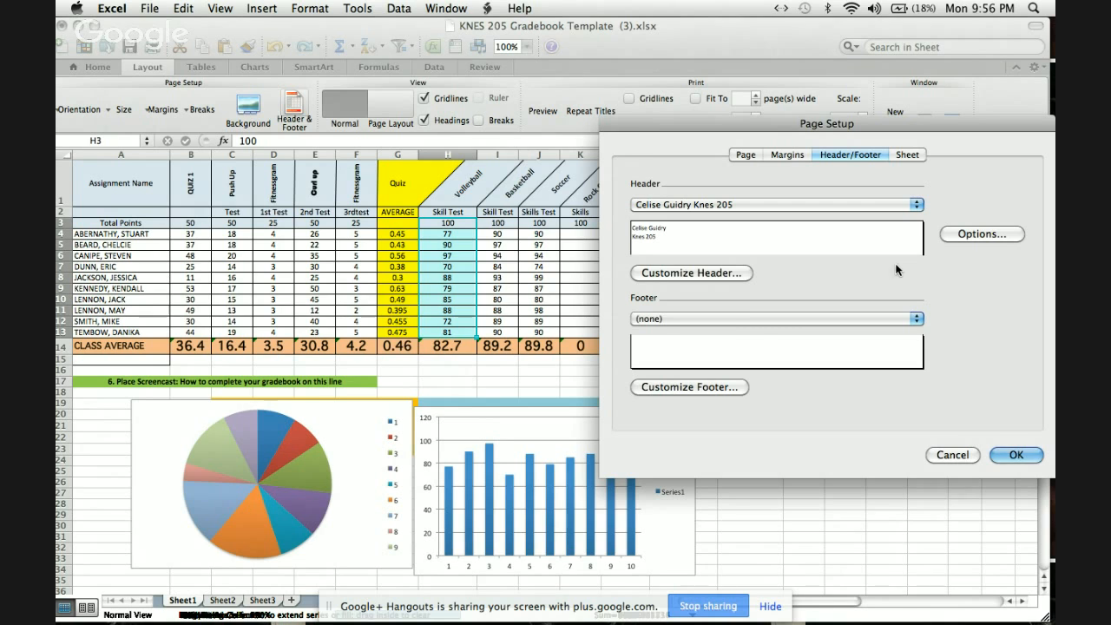
left_click(1017, 455)
scroll(974, 373, "down", 5)
scroll(973, 373, "up", 5)
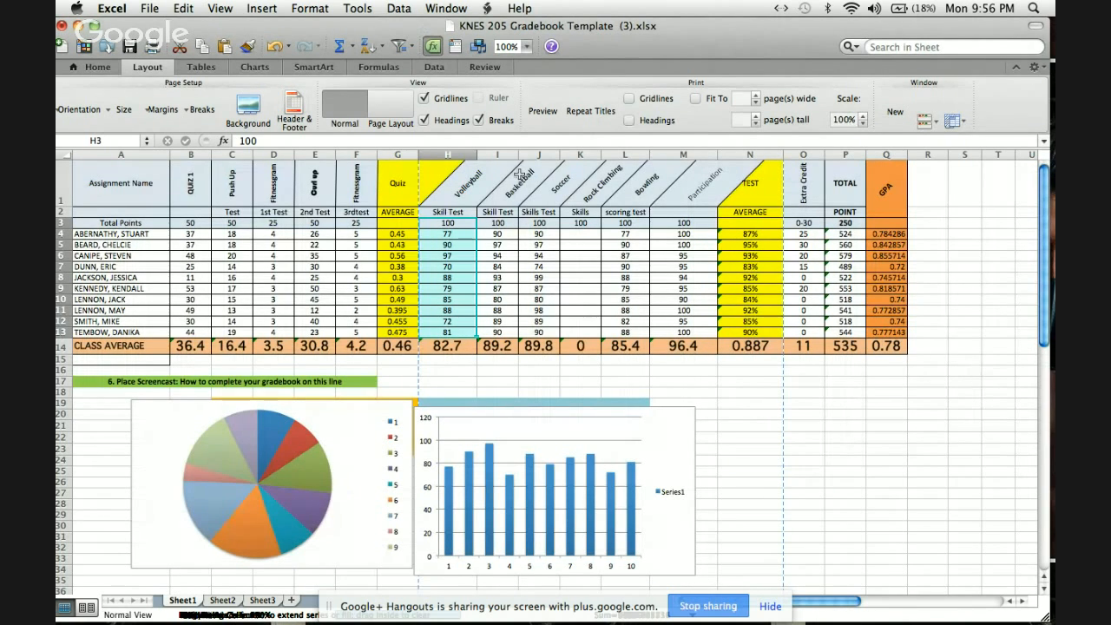
left_click(98, 67)
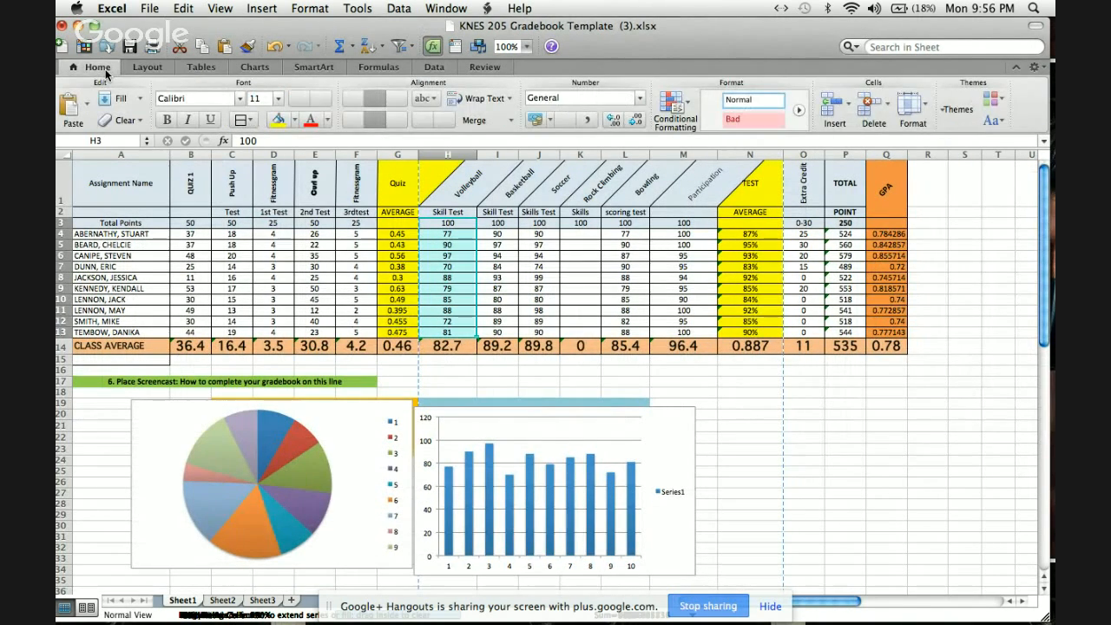
left_click(151, 9)
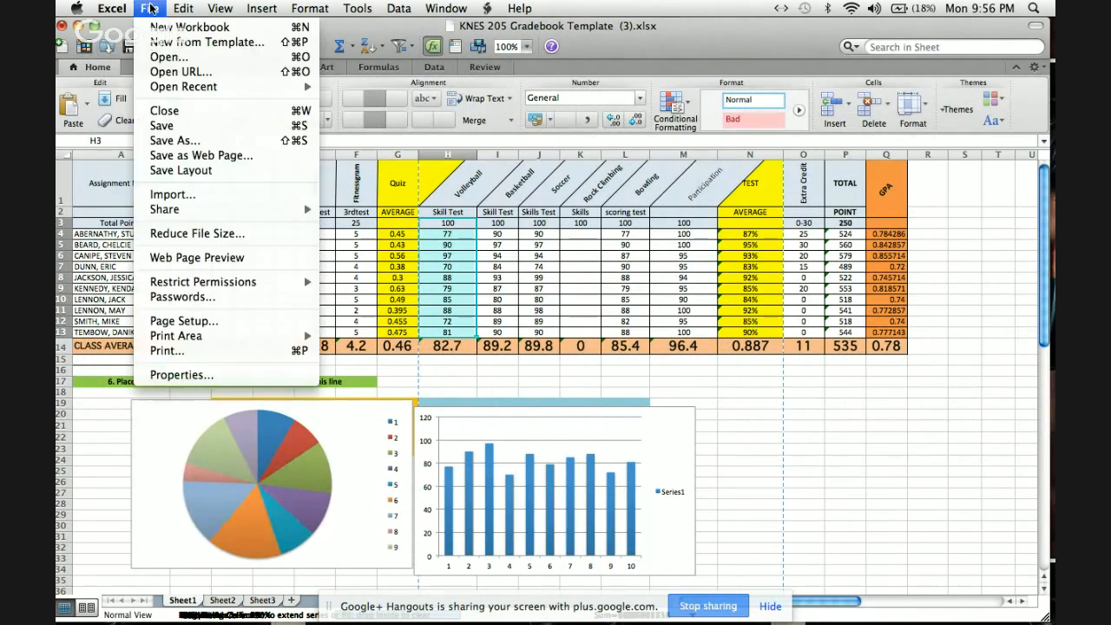
mouse_move(178, 335)
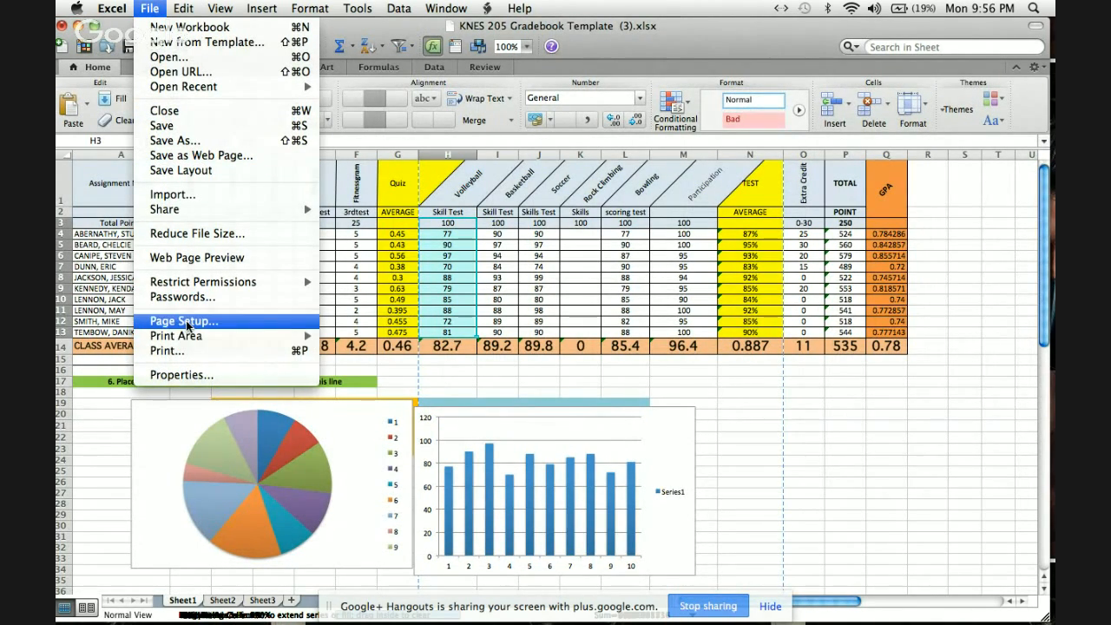
left_click(185, 323)
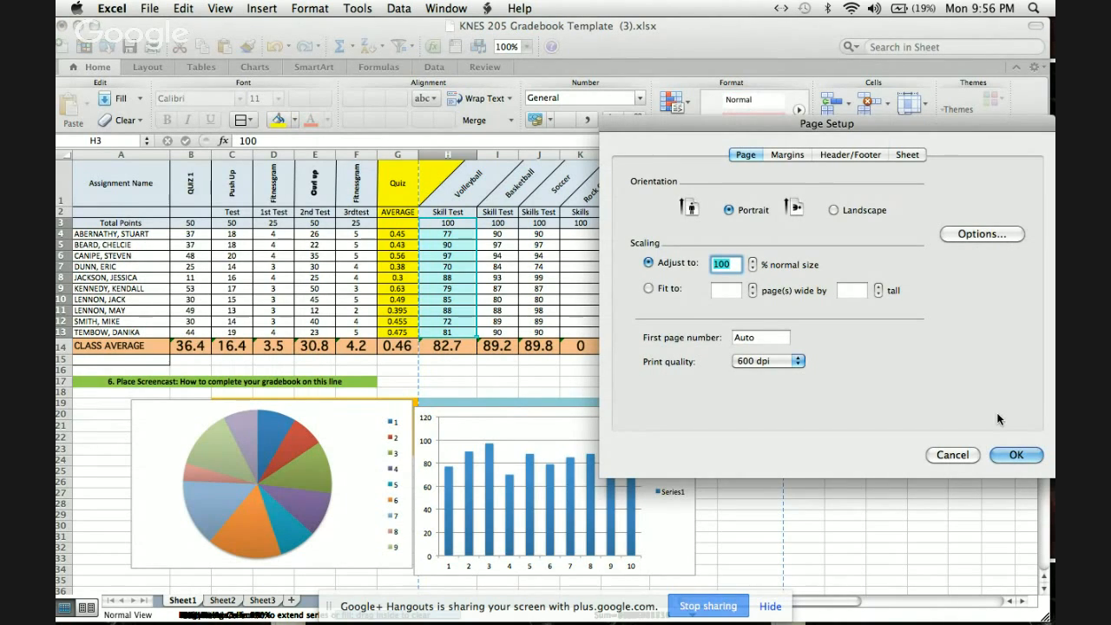
left_click(952, 456)
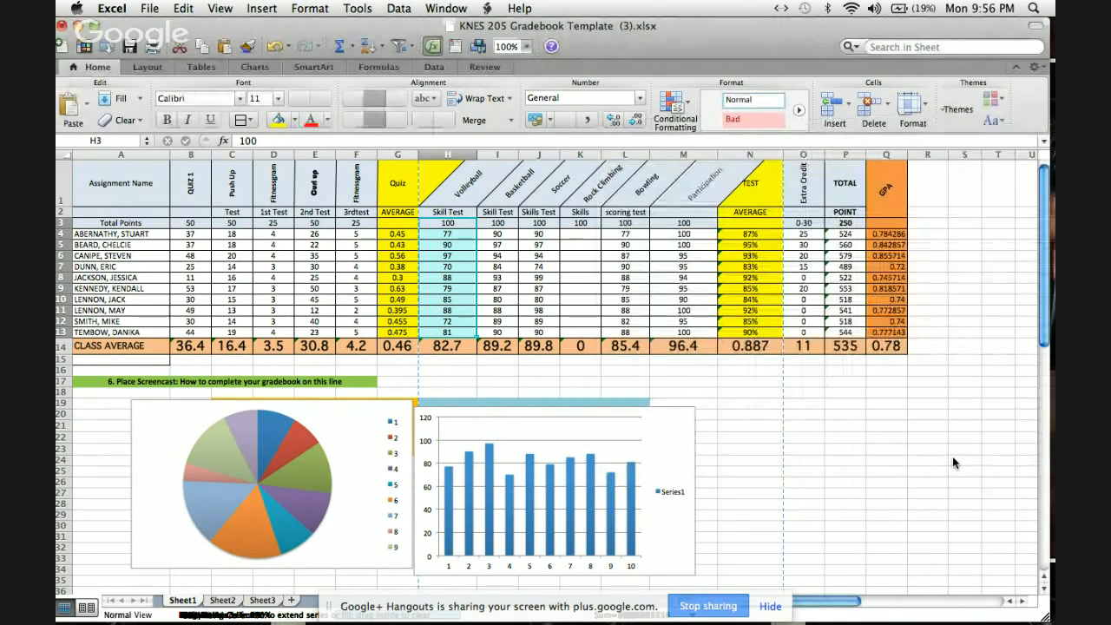
Preview the gradebook as a web page in the browser, and put the browser window away.
left_click(151, 8)
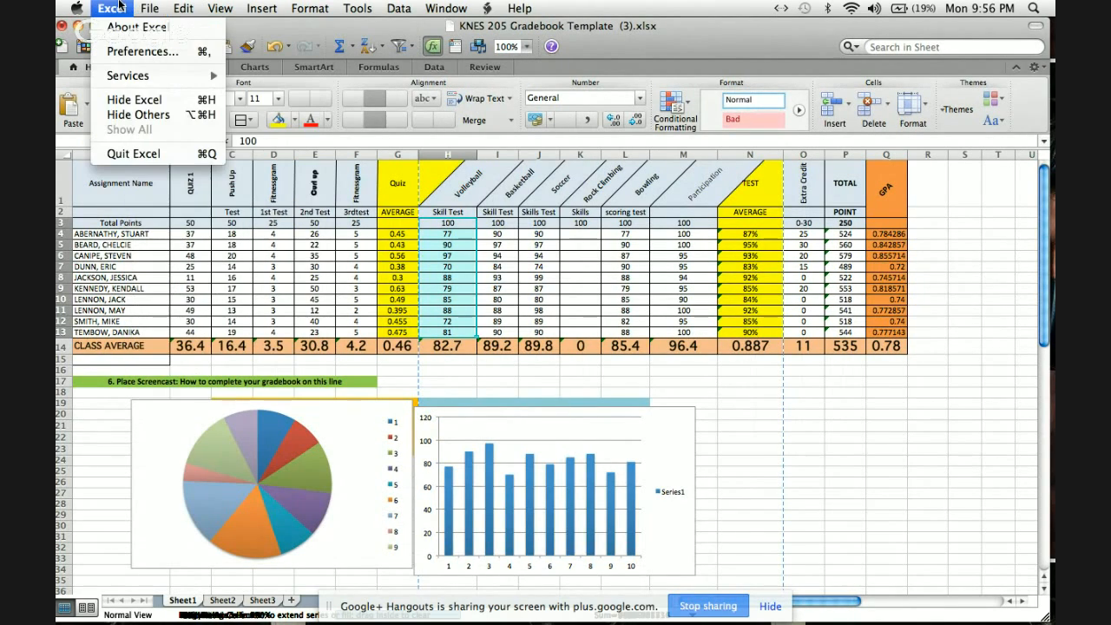
mouse_move(75, 7)
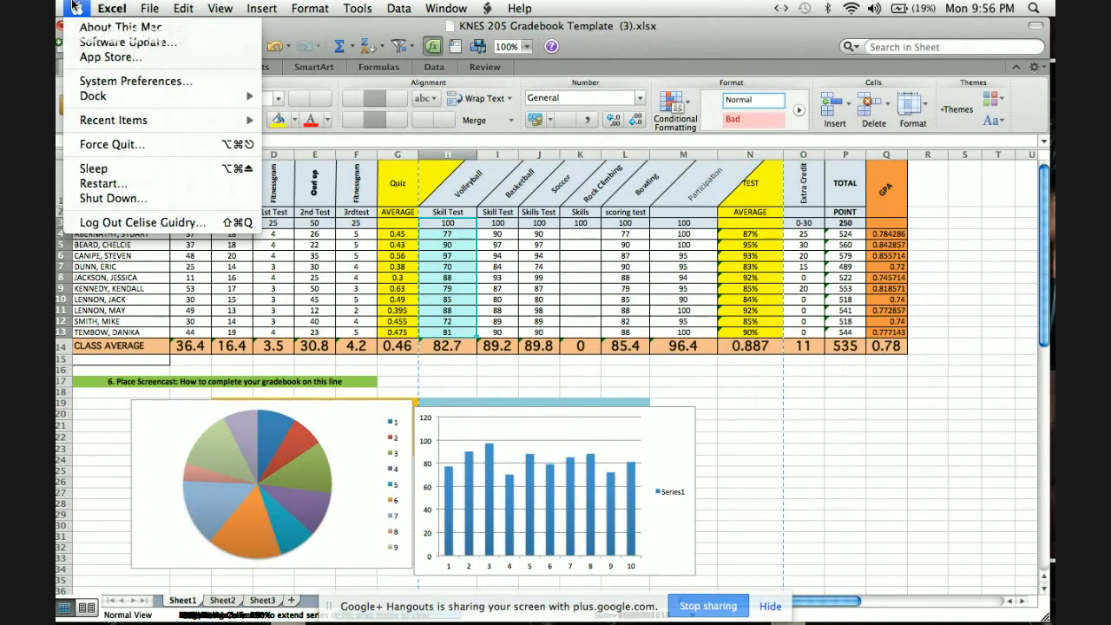
mouse_move(150, 11)
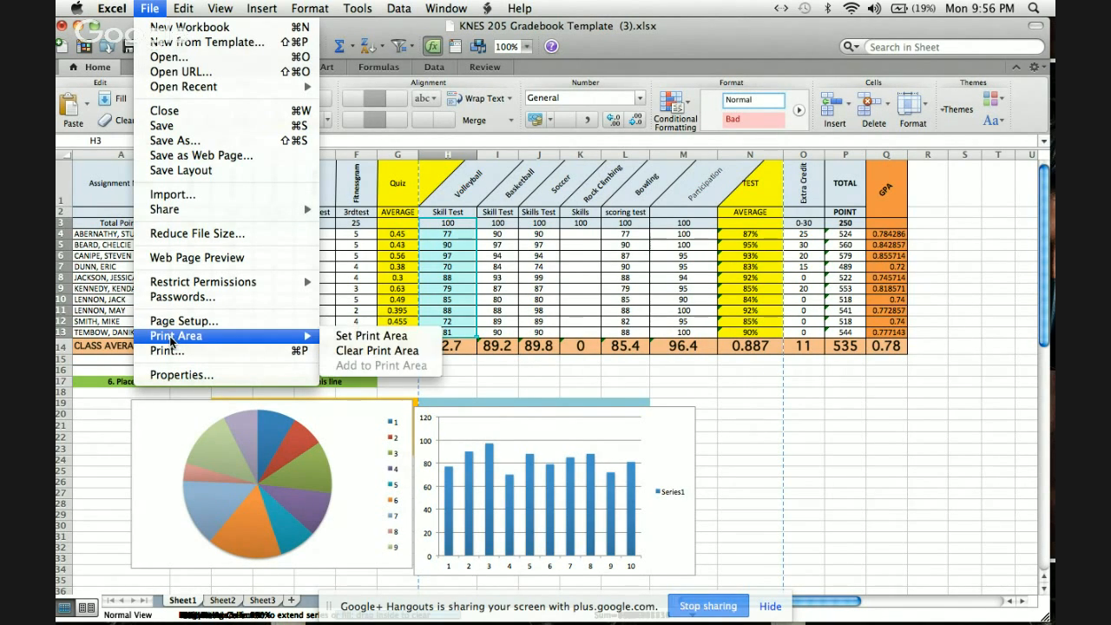
left_click(217, 258)
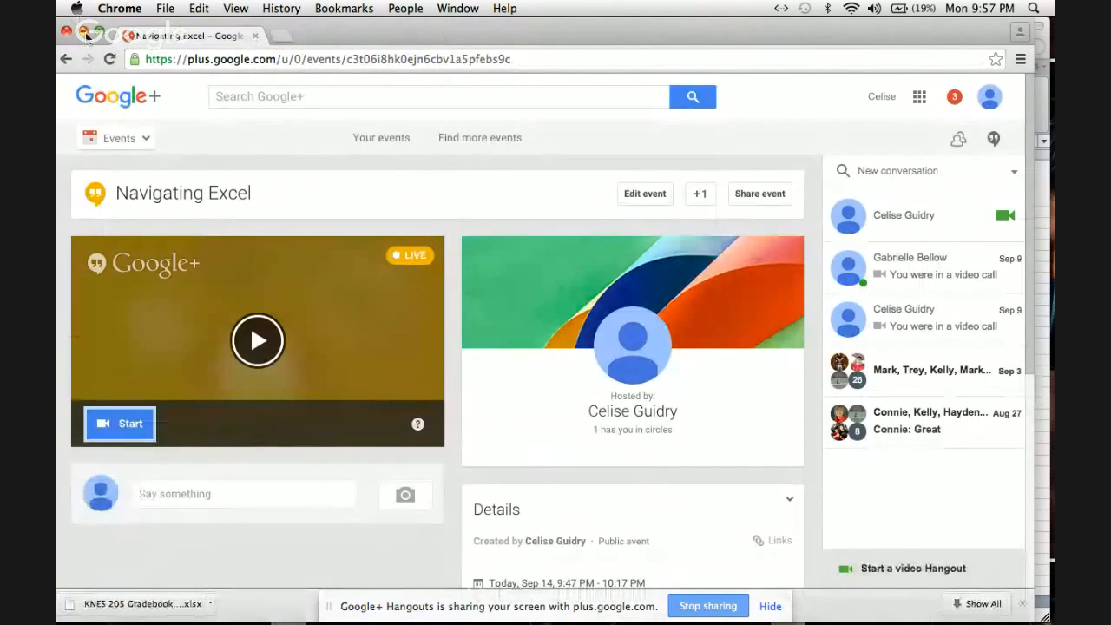
left_click(84, 32)
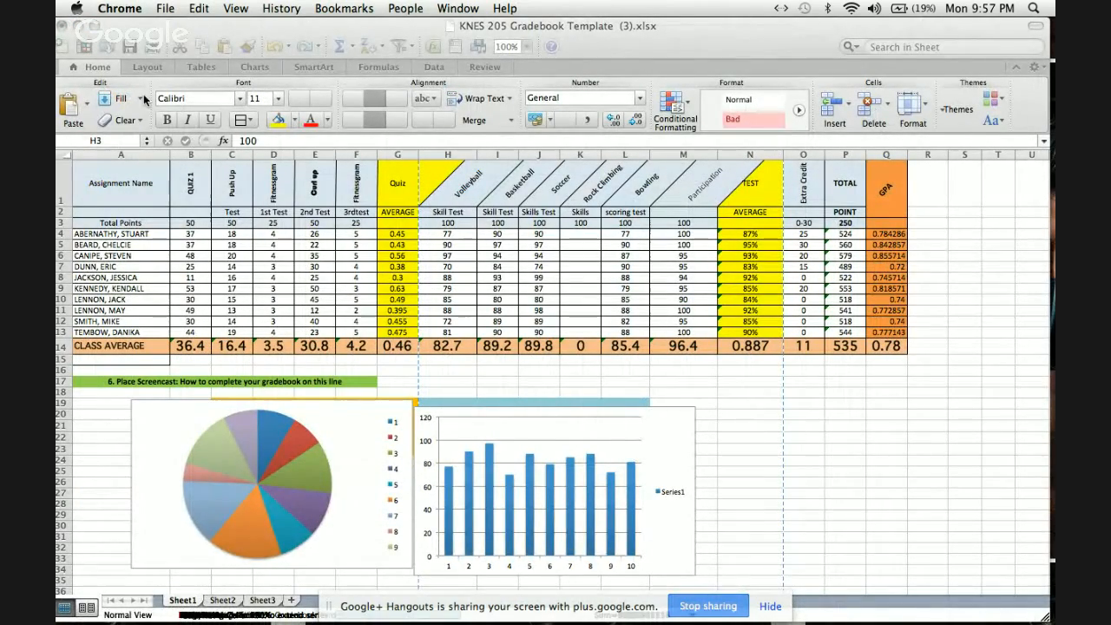
Check the gradebook's header settings and page attributes in Page Setup.
left_click(112, 66)
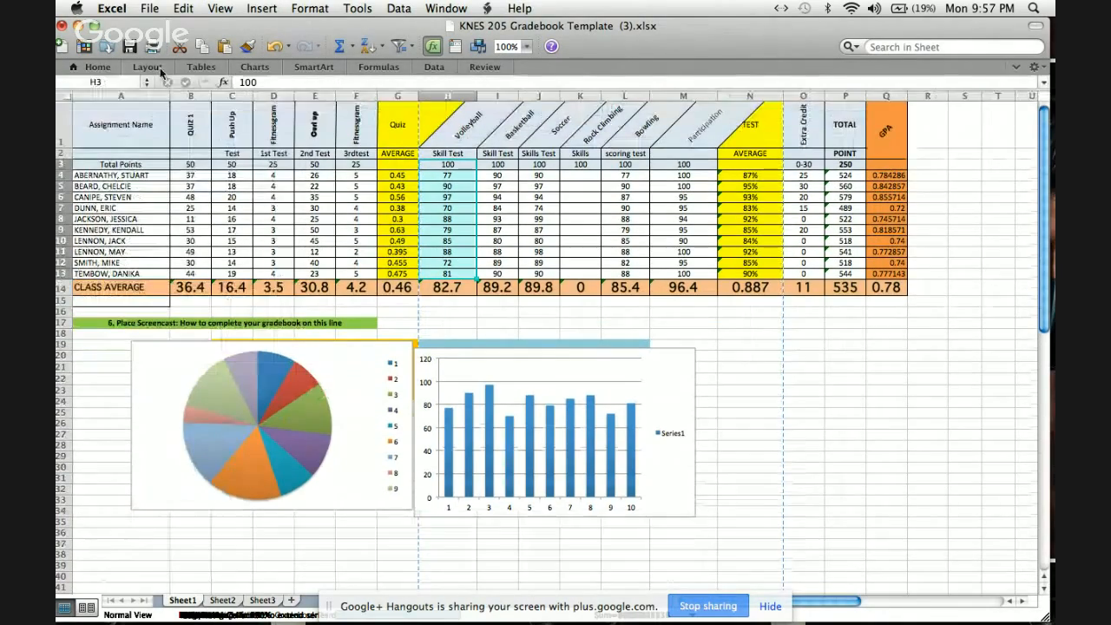
left_click(149, 68)
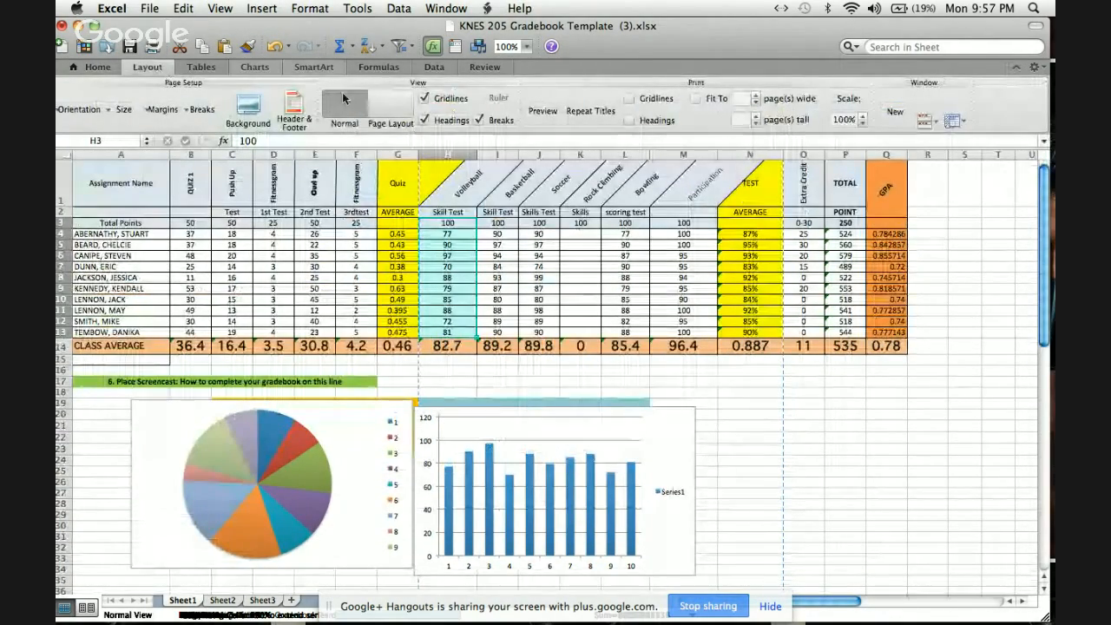
left_click(293, 111)
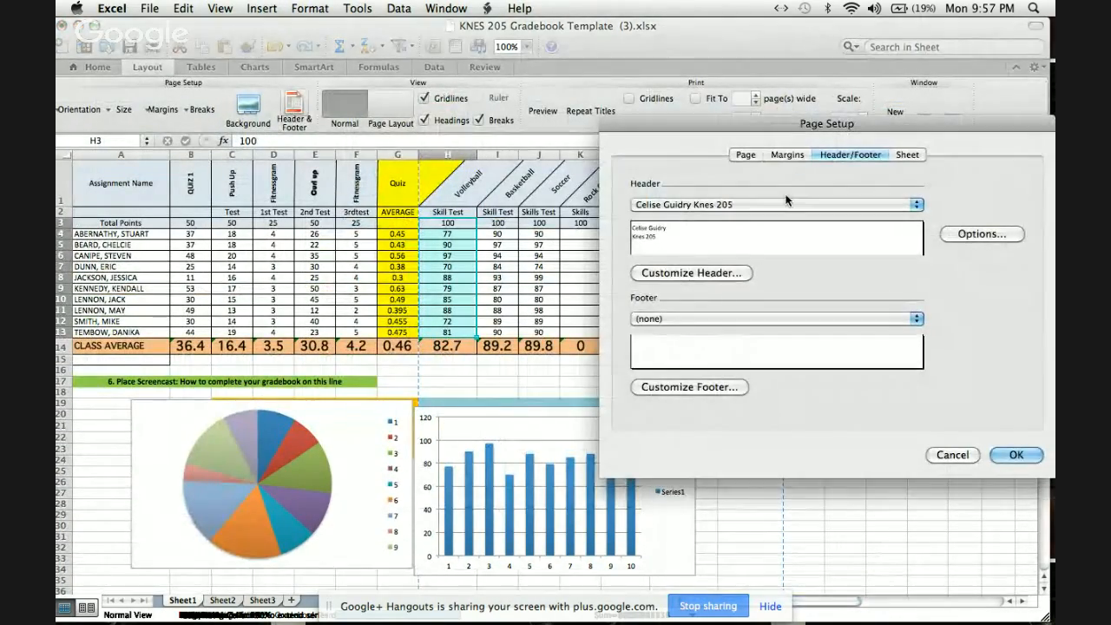
left_click(985, 230)
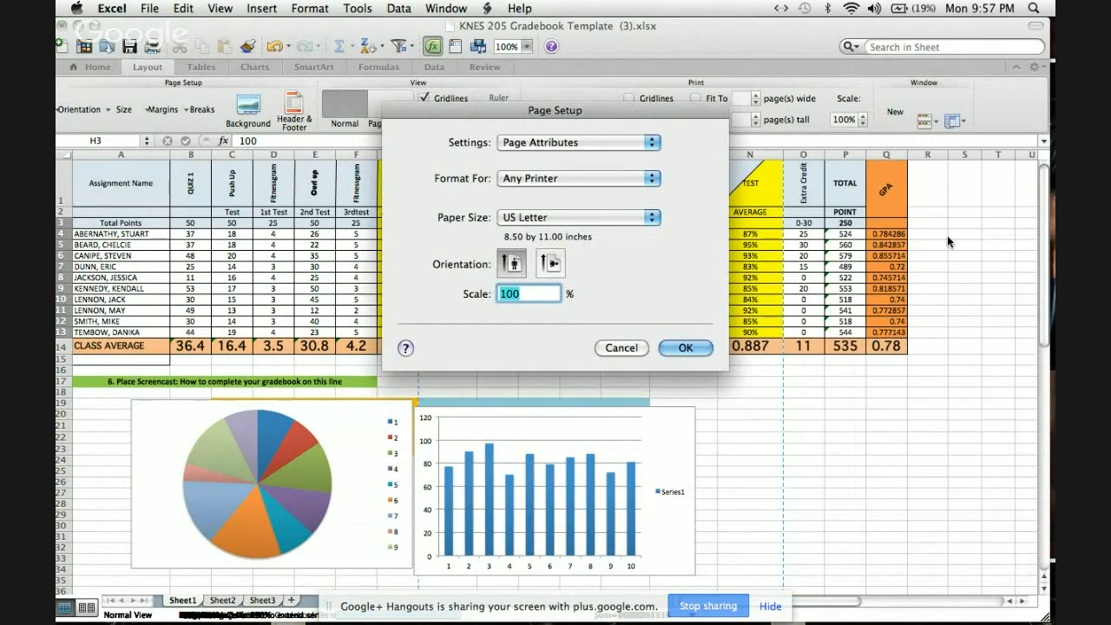
left_click(685, 347)
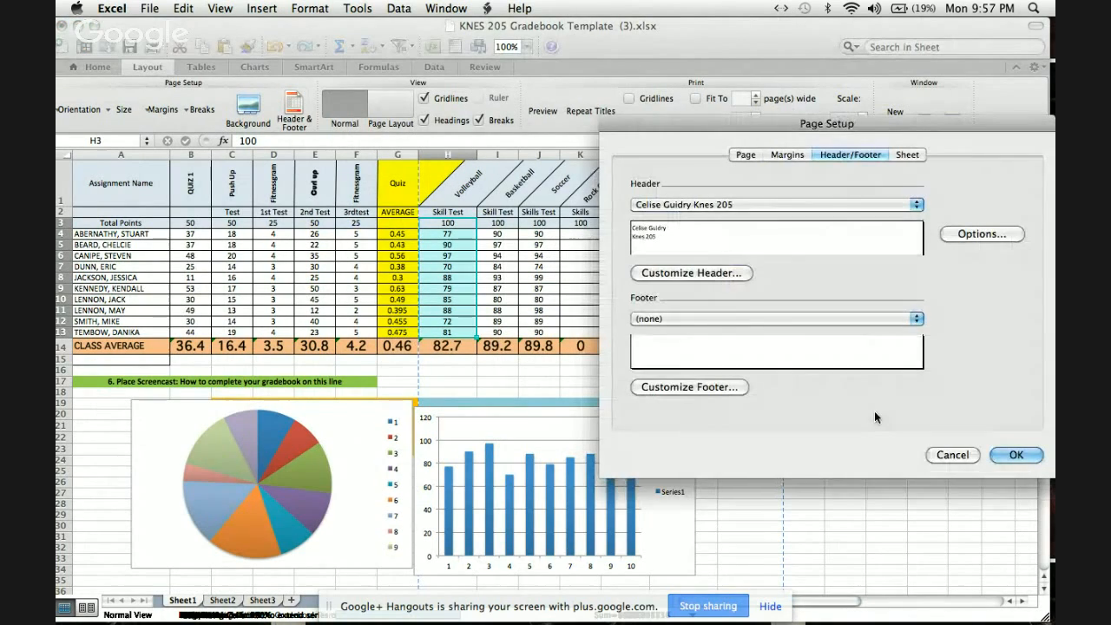
left_click(1012, 454)
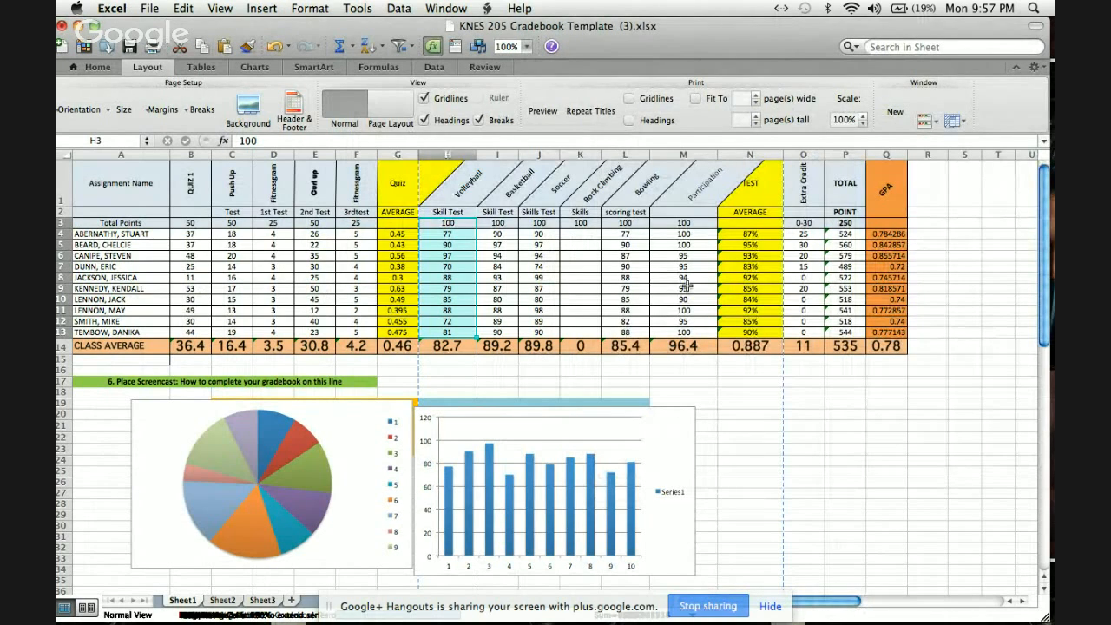
Examine the header and page layout in the gradebook's print preview, and close it without printing.
left_click(109, 67)
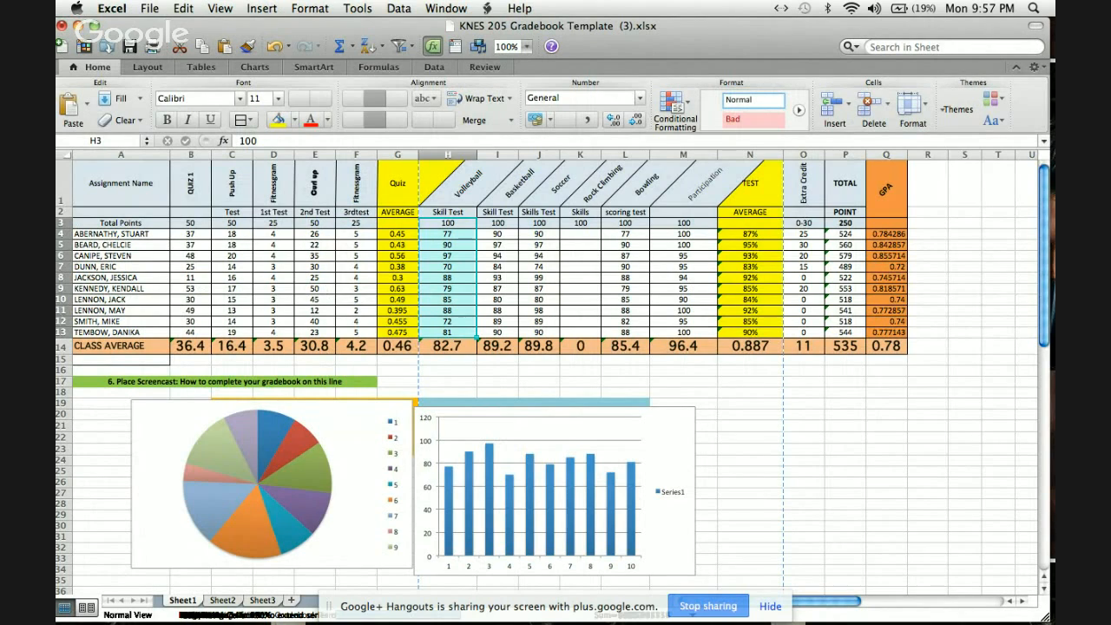
left_click(149, 9)
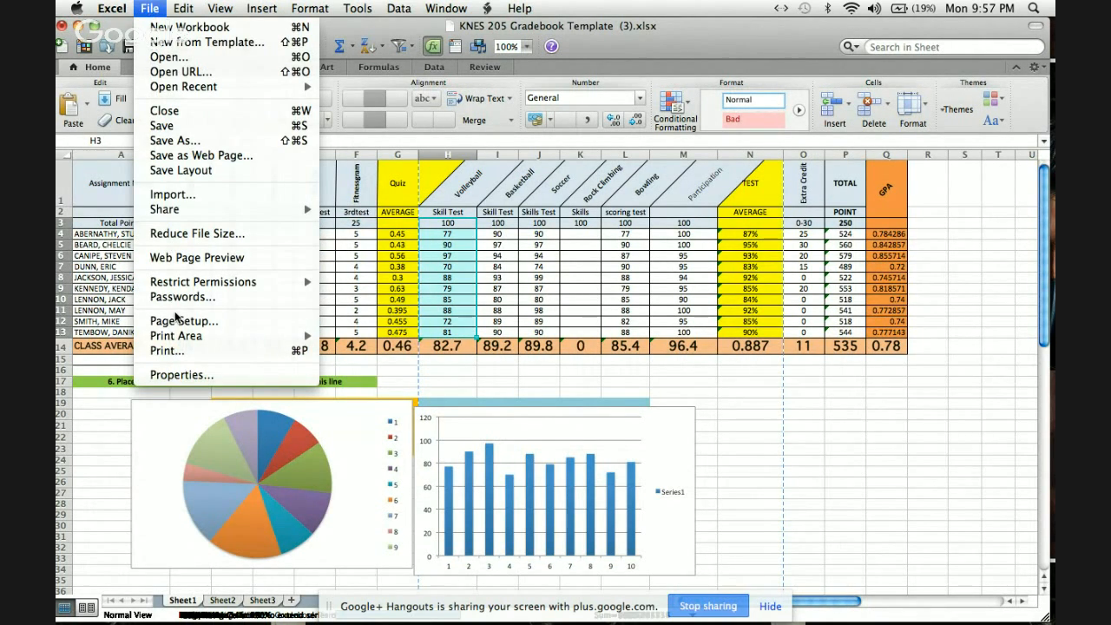
left_click(180, 352)
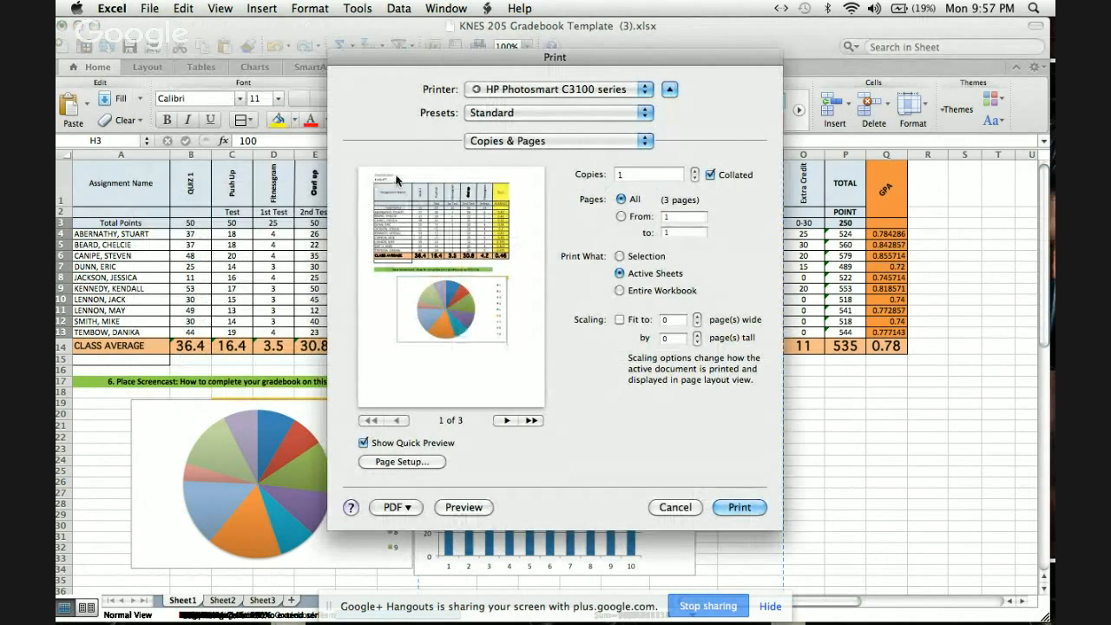
left_click(675, 508)
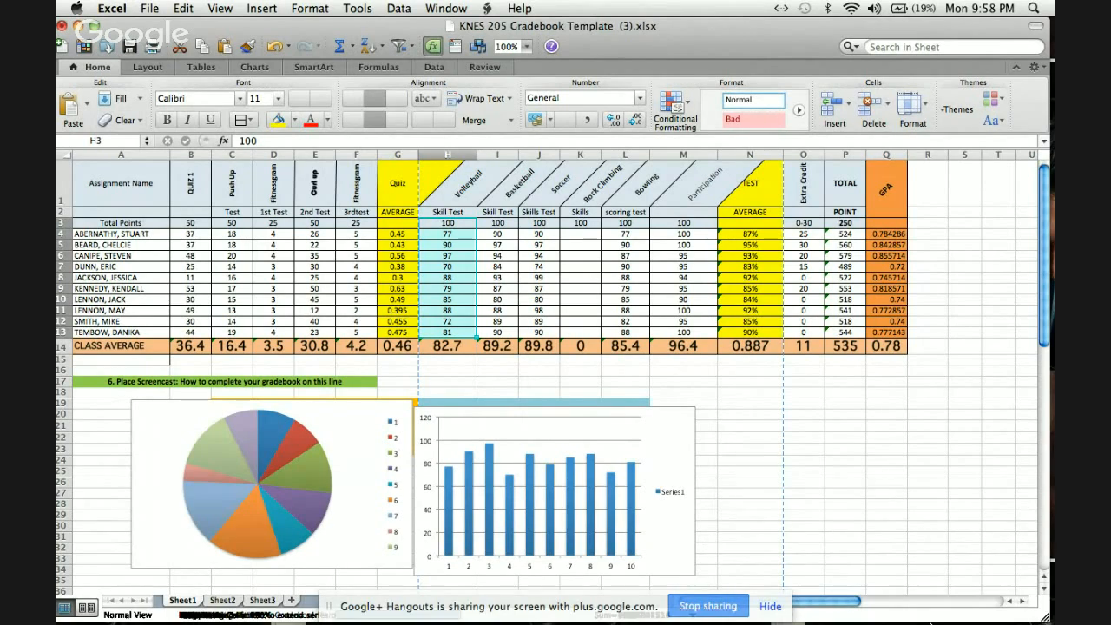
Switch to the Google+ Hangouts window.
mouse_move(990, 606)
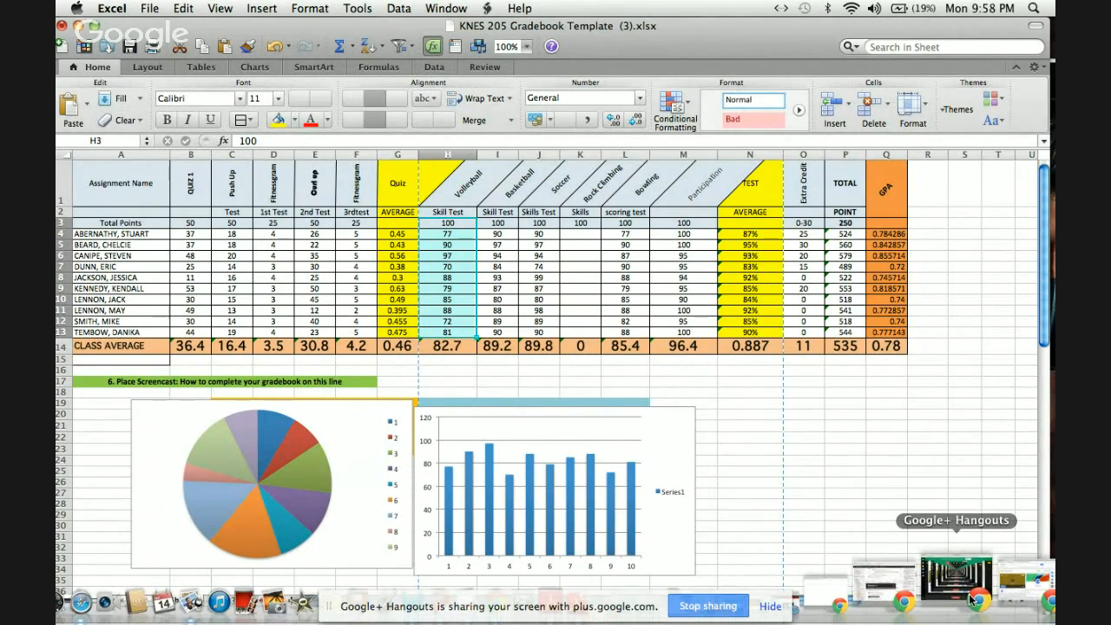
left_click(970, 599)
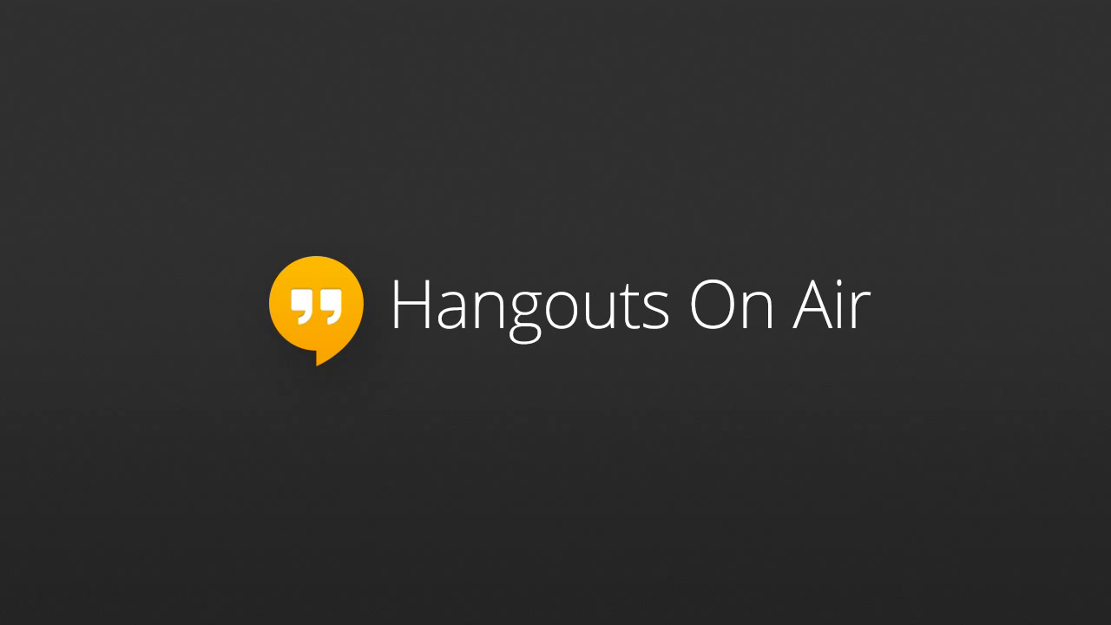